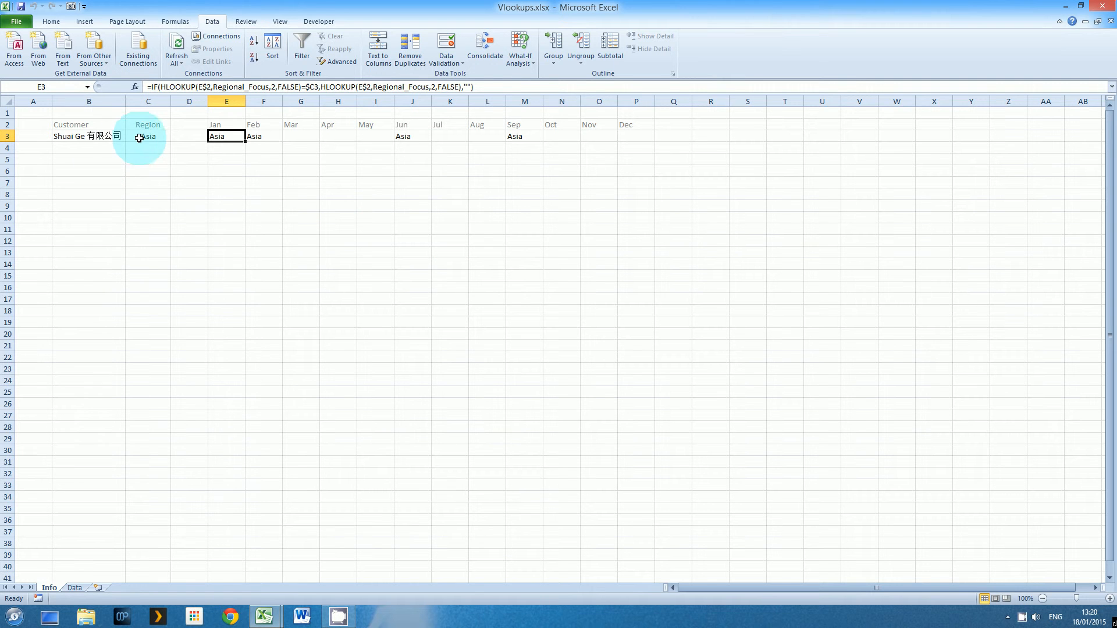
Review the Data sheet's customer-region table and monthly region row, then return to the Info sheet
{"action": "left_click_drag", "start_coordinate": [224, 136], "coordinate": [647, 138]}
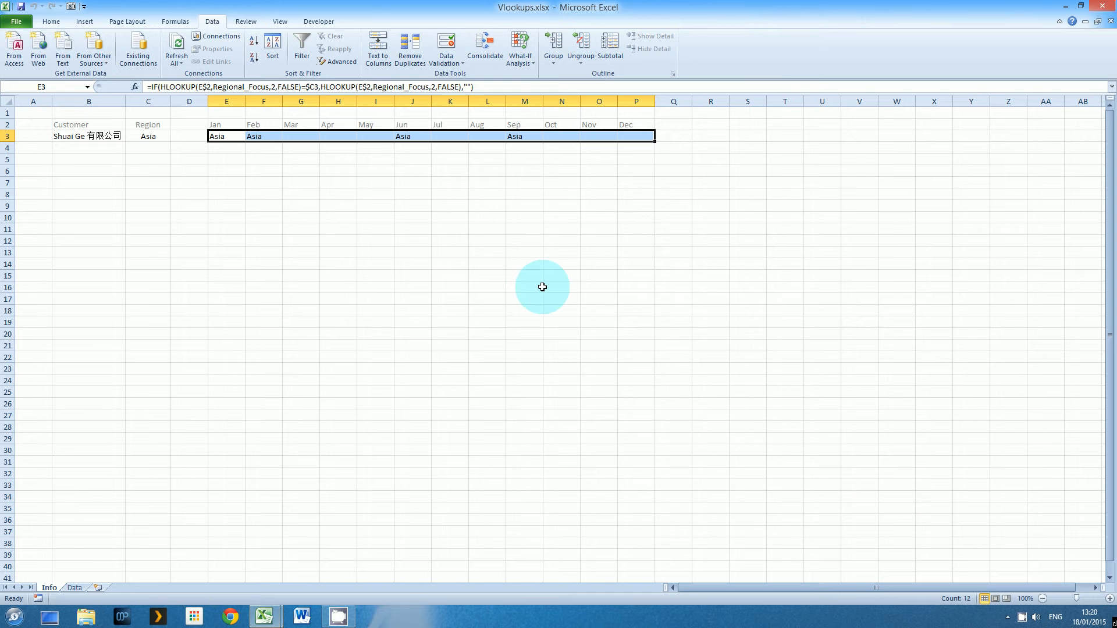
{"action": "left_click", "coordinate": [83, 137]}
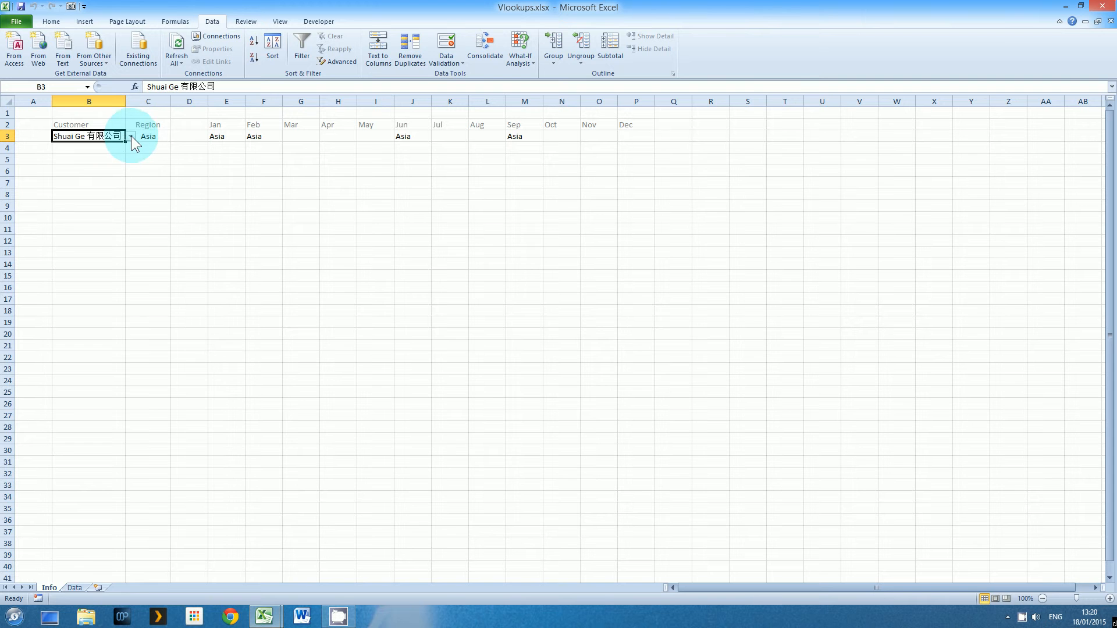
{"action": "left_click", "coordinate": [74, 588]}
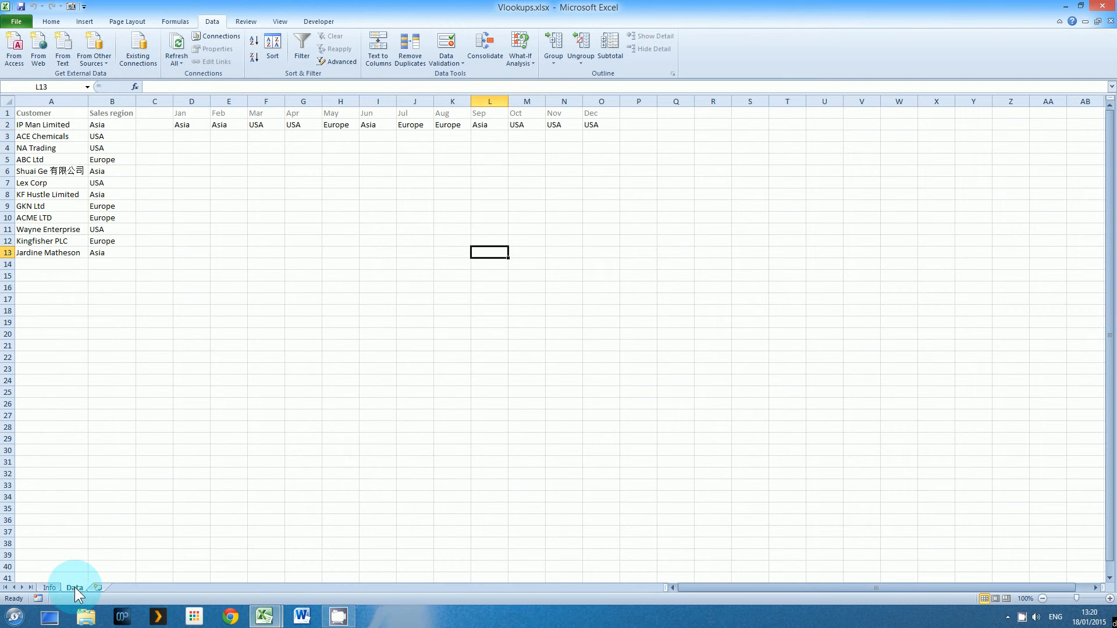
{"action": "left_click_drag", "start_coordinate": [47, 113], "coordinate": [97, 258]}
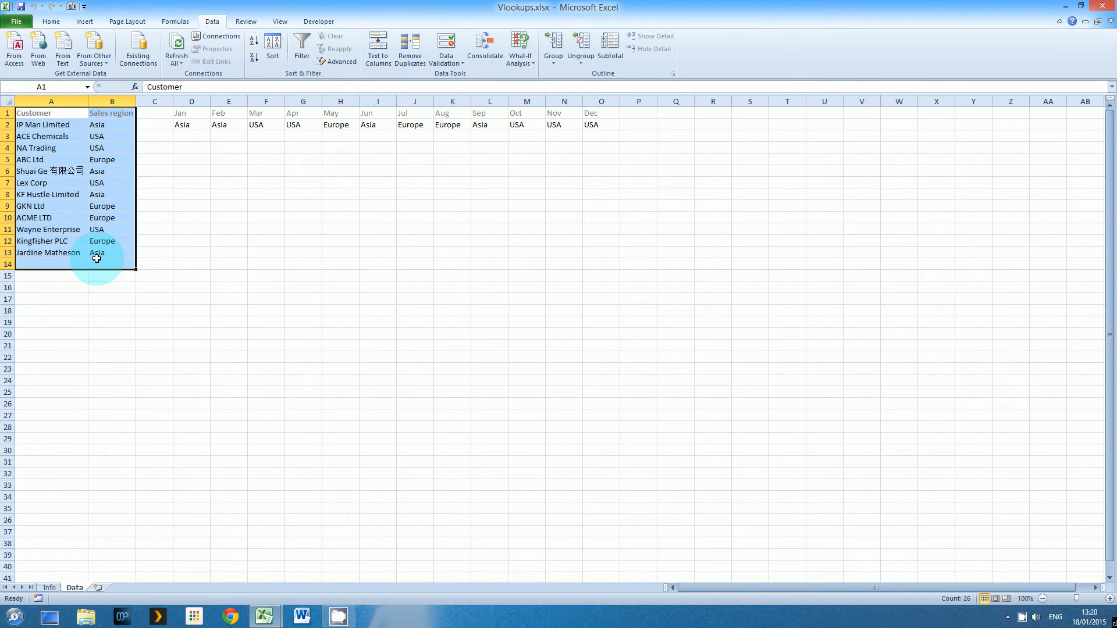
{"action": "left_click_drag", "start_coordinate": [178, 113], "coordinate": [582, 125]}
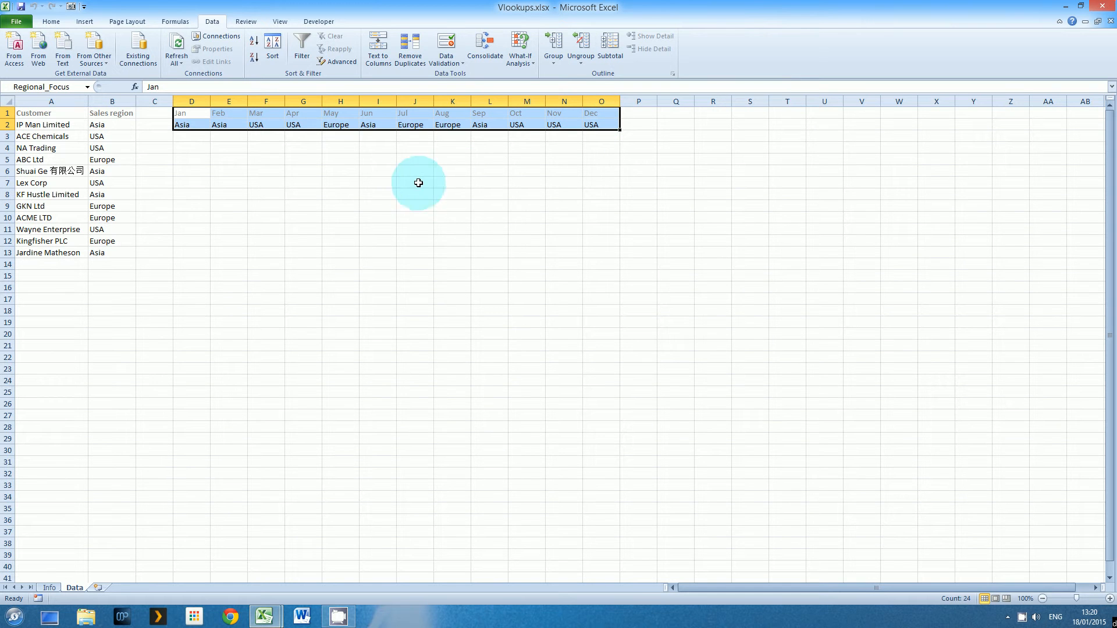
{"action": "left_click", "coordinate": [193, 125]}
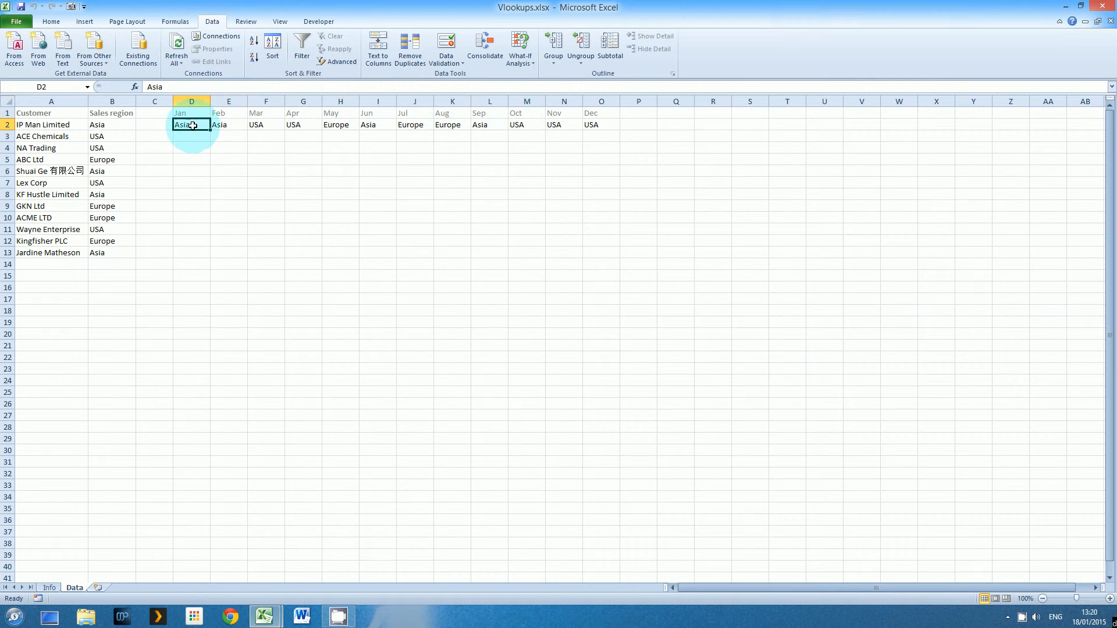
{"action": "left_click", "coordinate": [226, 124]}
{"action": "left_click", "coordinate": [263, 125]}
{"action": "left_click", "coordinate": [313, 125]}
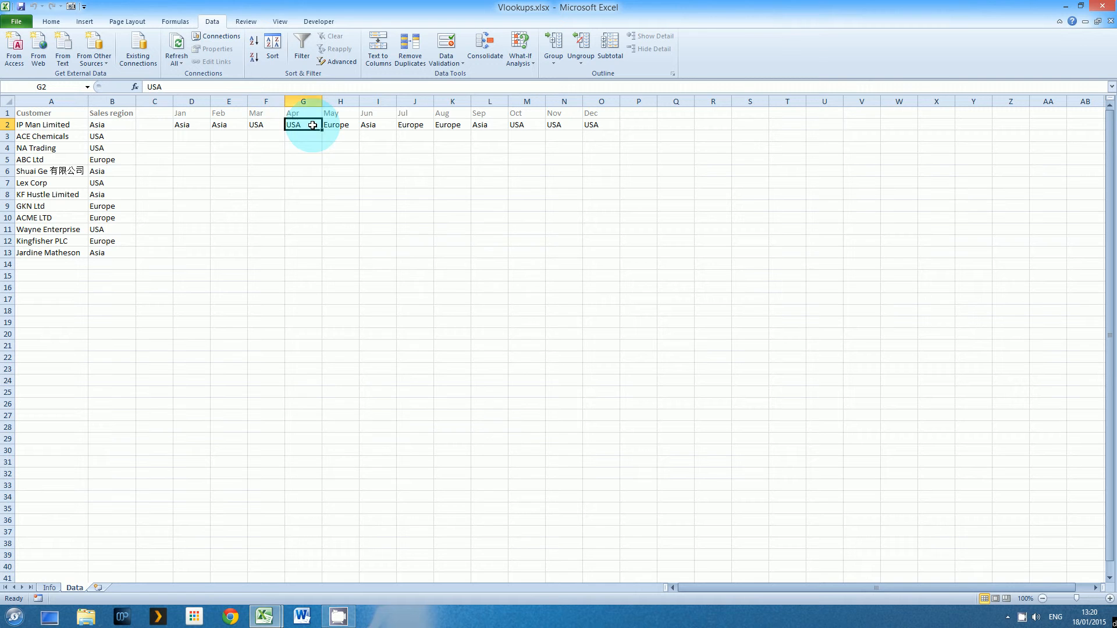
{"action": "left_click", "coordinate": [48, 588]}
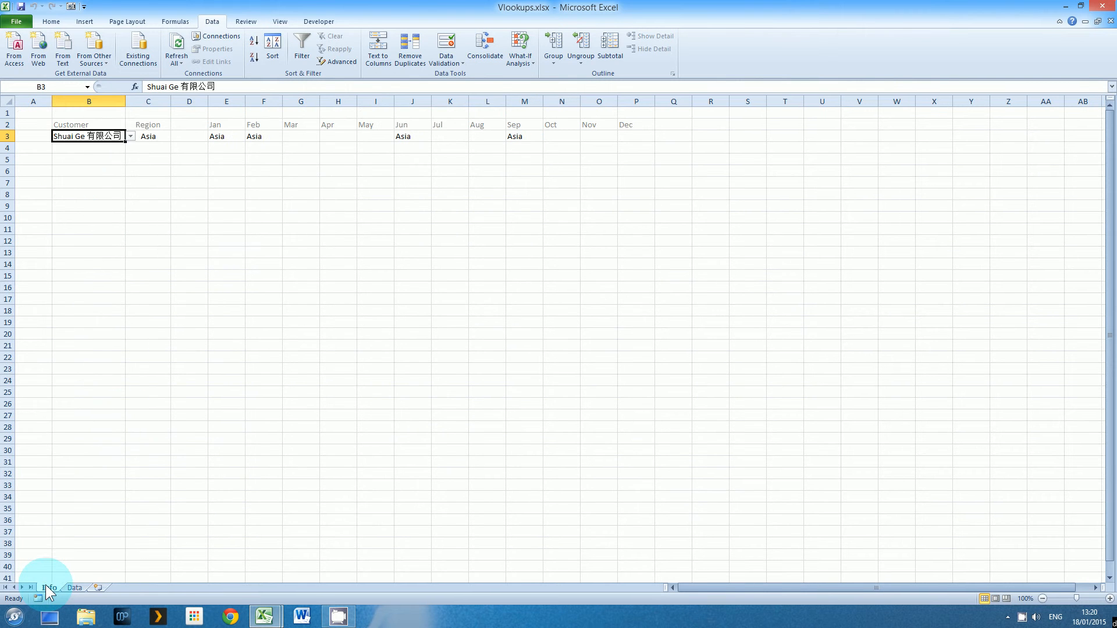
Choose ACE Chemicals in B3 and check the C3 region and the Mar and Oct–Dec focus cells
{"action": "left_click", "coordinate": [131, 136]}
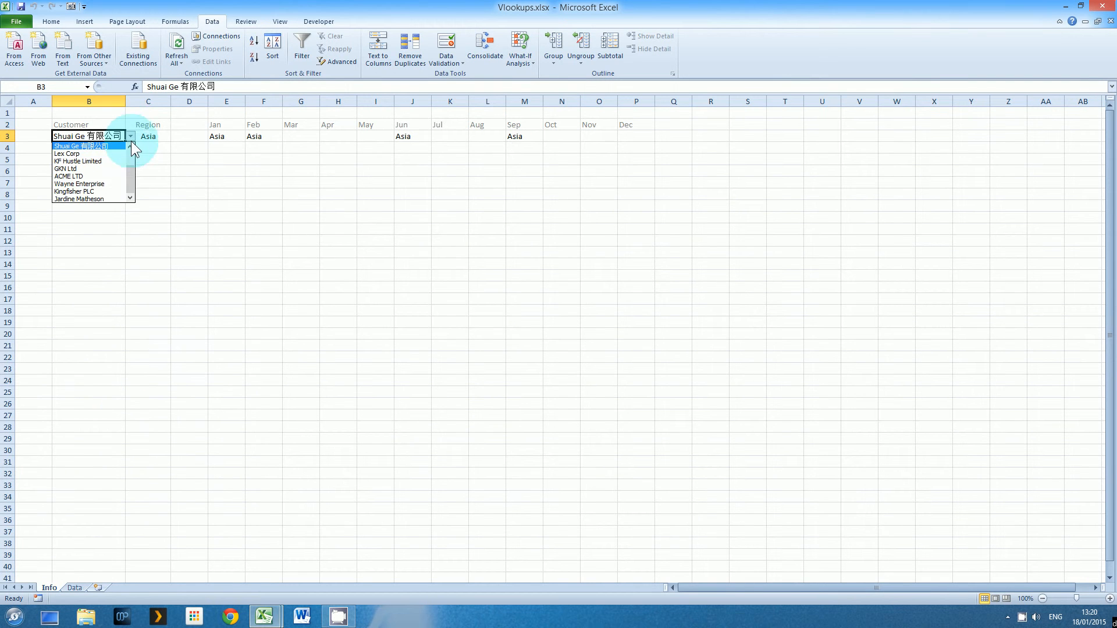
{"action": "left_click_drag", "start_coordinate": [130, 170], "coordinate": [131, 150]}
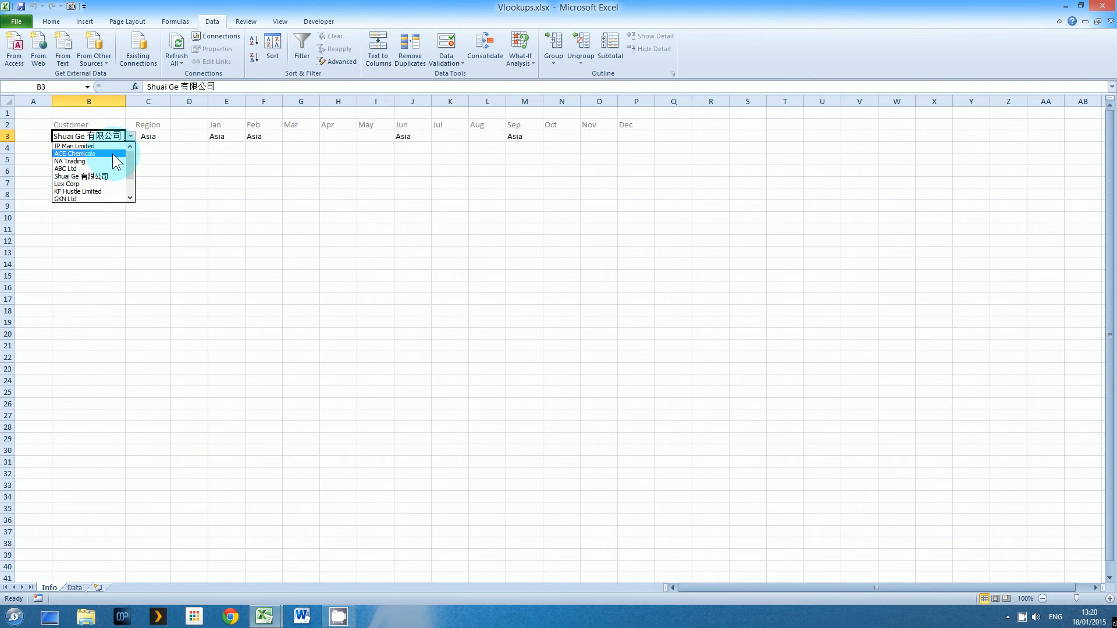
{"action": "left_click", "coordinate": [113, 153]}
{"action": "left_click", "coordinate": [153, 137]}
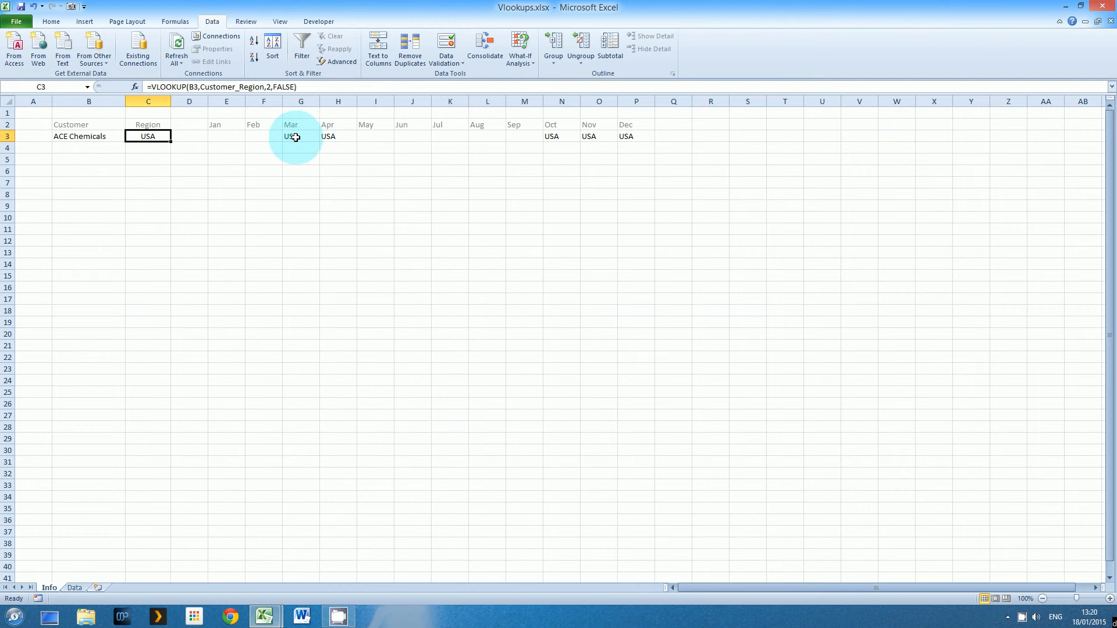
{"action": "left_click", "coordinate": [306, 140]}
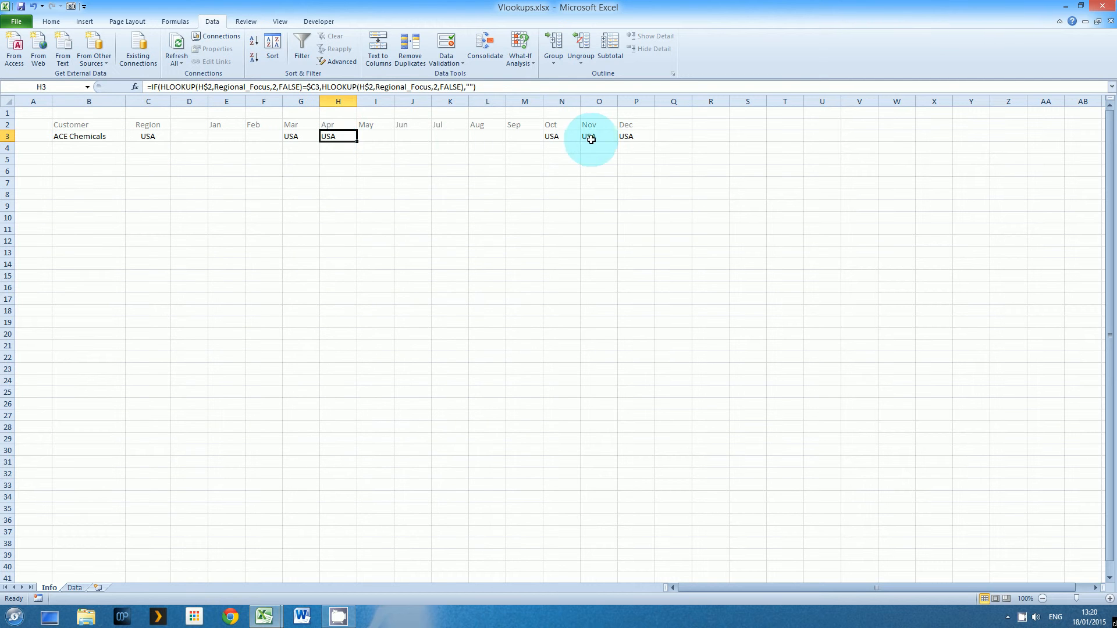
{"action": "left_click_drag", "start_coordinate": [551, 137], "coordinate": [621, 138]}
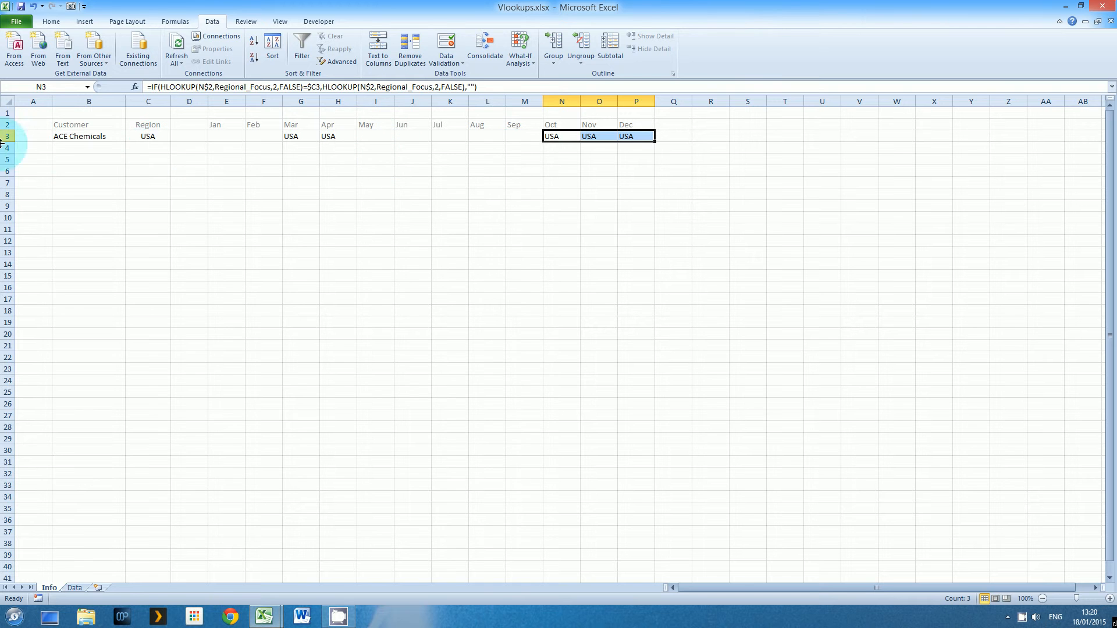
Switch the customer to Shuai Ge 有限公司 and check C3 plus the Jan, Jun and Sep formulas
{"action": "left_click", "coordinate": [110, 138]}
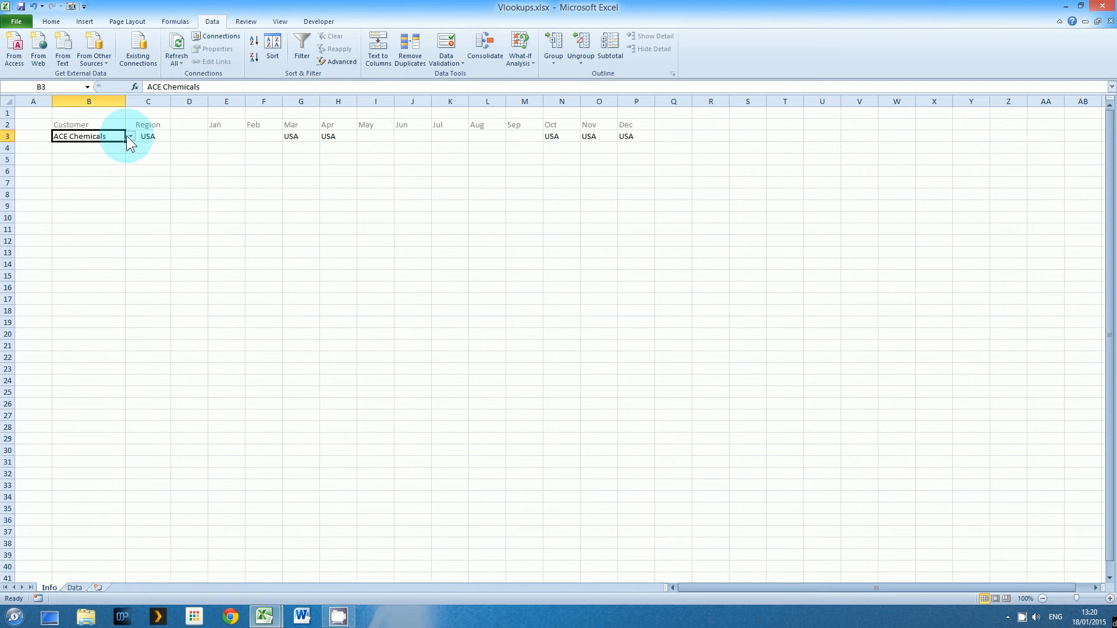
{"action": "left_click", "coordinate": [130, 137]}
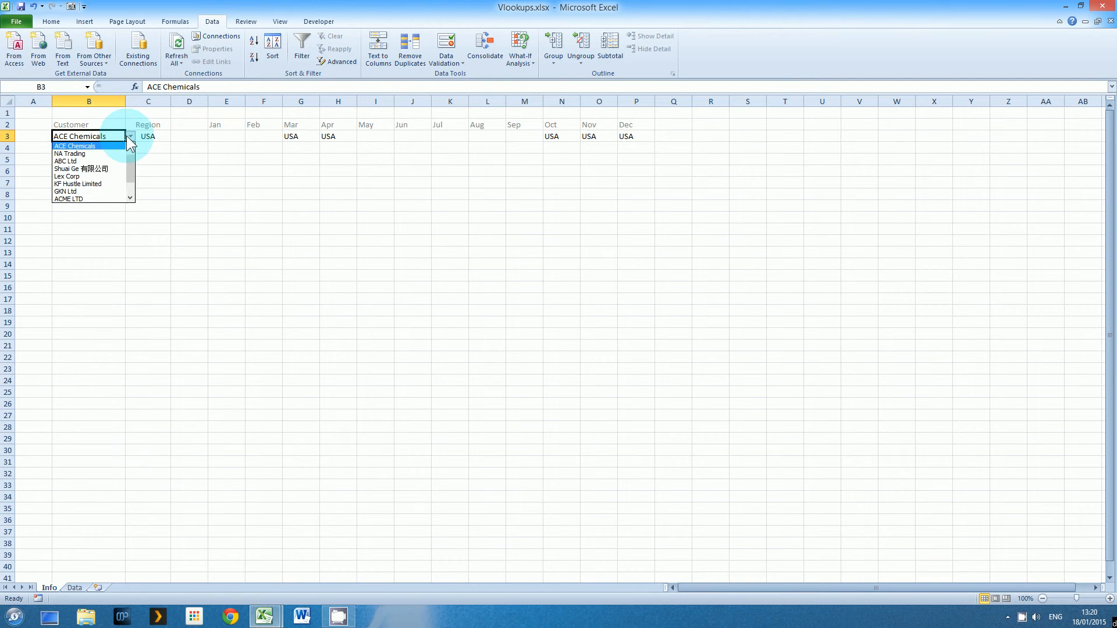
{"action": "left_click", "coordinate": [110, 169]}
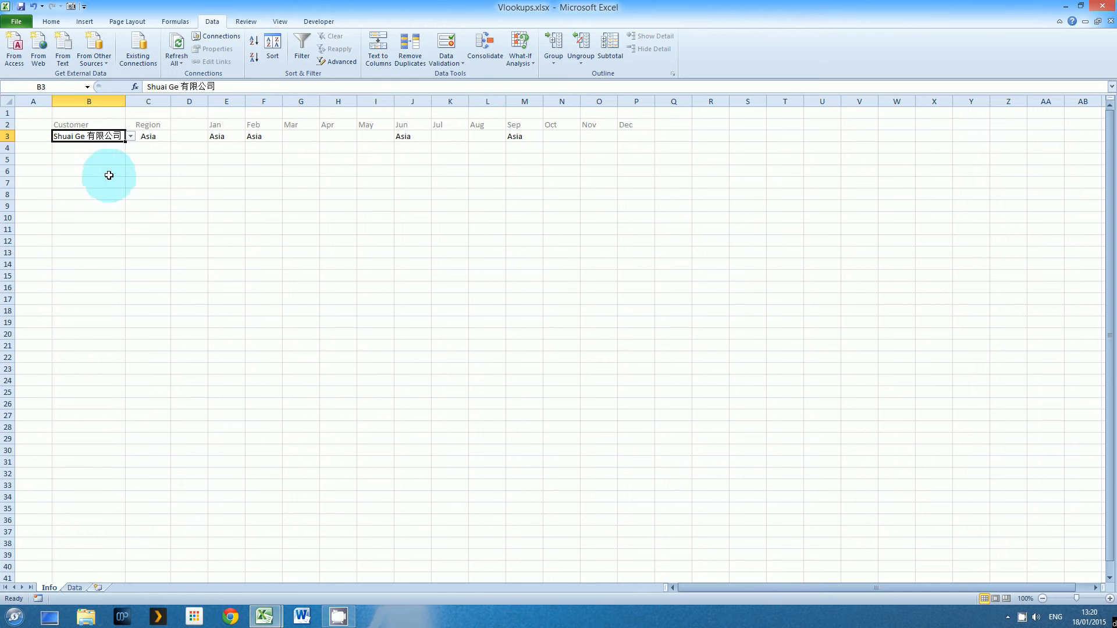
{"action": "left_click", "coordinate": [150, 137]}
{"action": "left_click", "coordinate": [233, 136]}
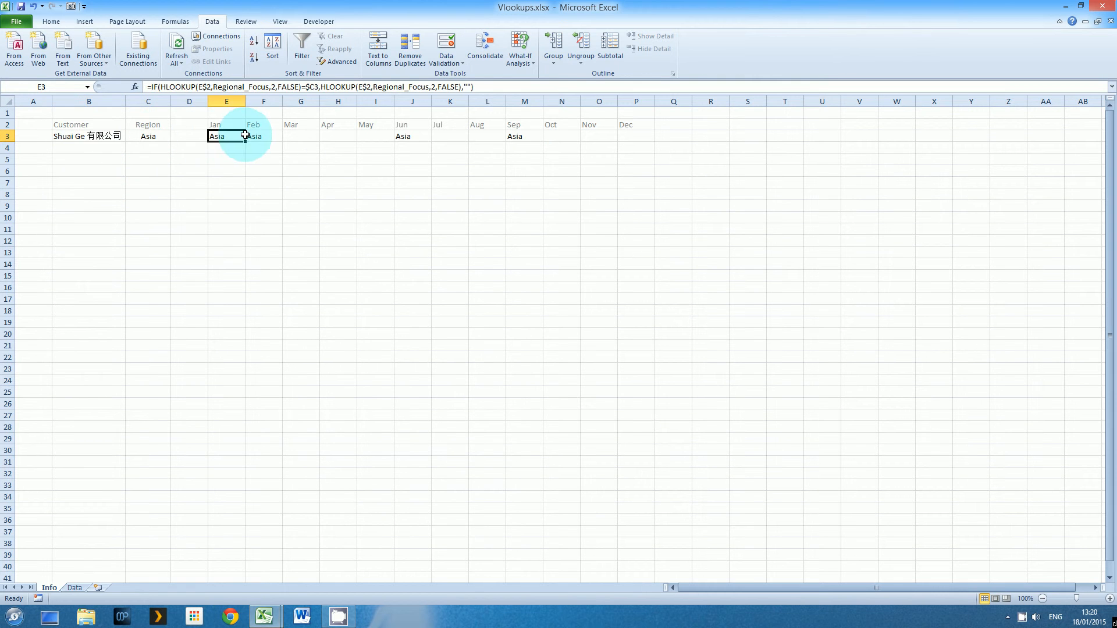
{"action": "left_click", "coordinate": [403, 135]}
{"action": "left_click", "coordinate": [517, 137]}
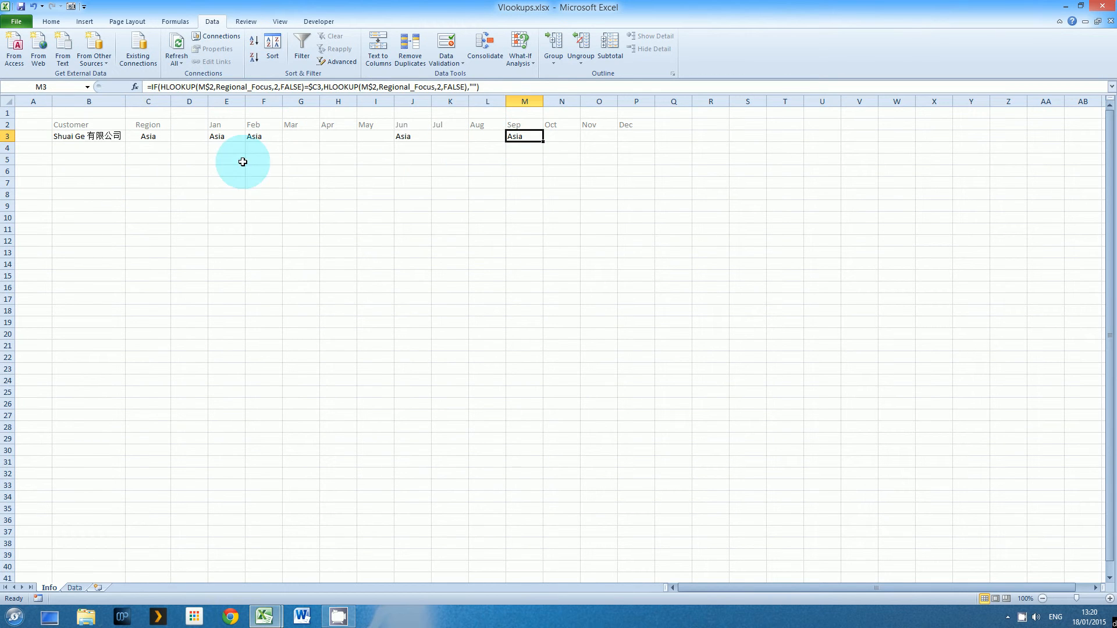
Choose Wayne Enterprise in B3 and confirm C3 shows USA and March flags USA
{"action": "left_click", "coordinate": [93, 141]}
{"action": "left_click", "coordinate": [130, 135]}
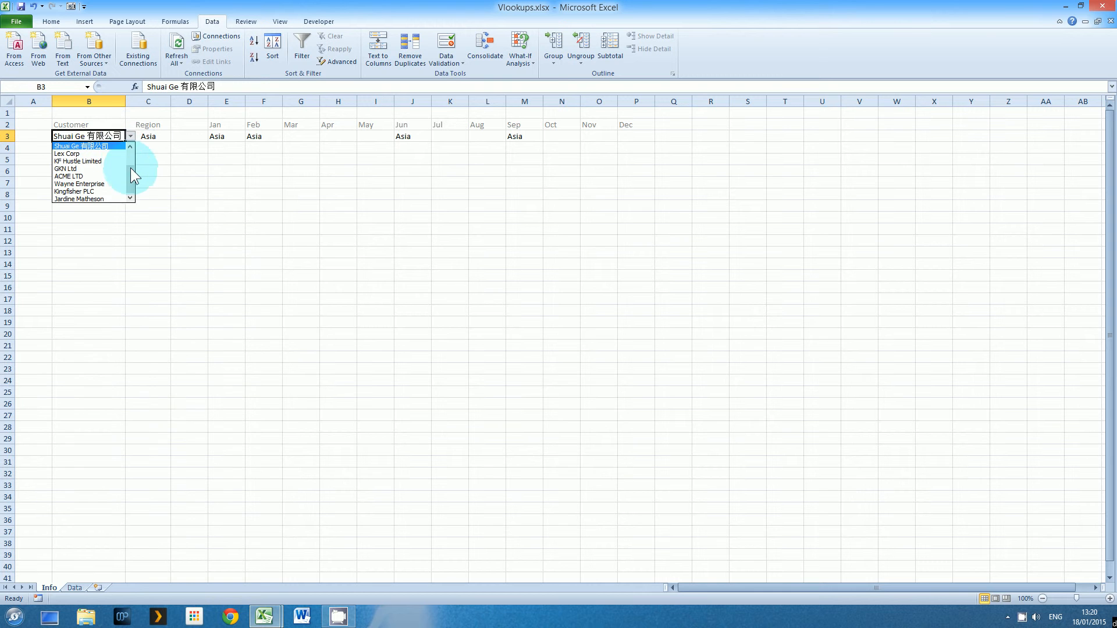
{"action": "left_click", "coordinate": [102, 183]}
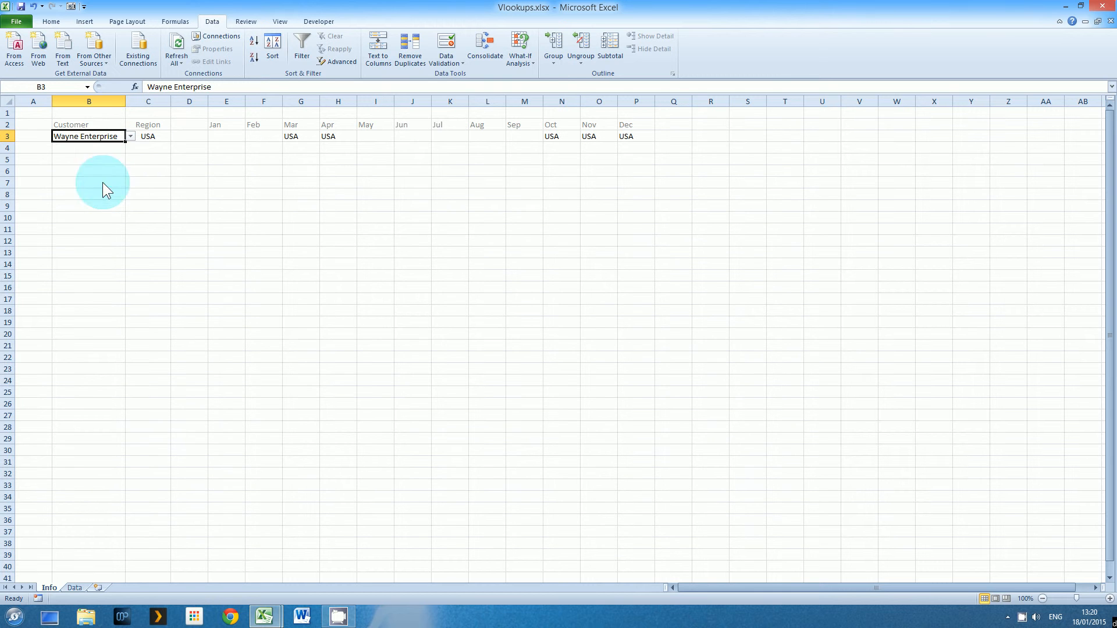
{"action": "left_click", "coordinate": [145, 137]}
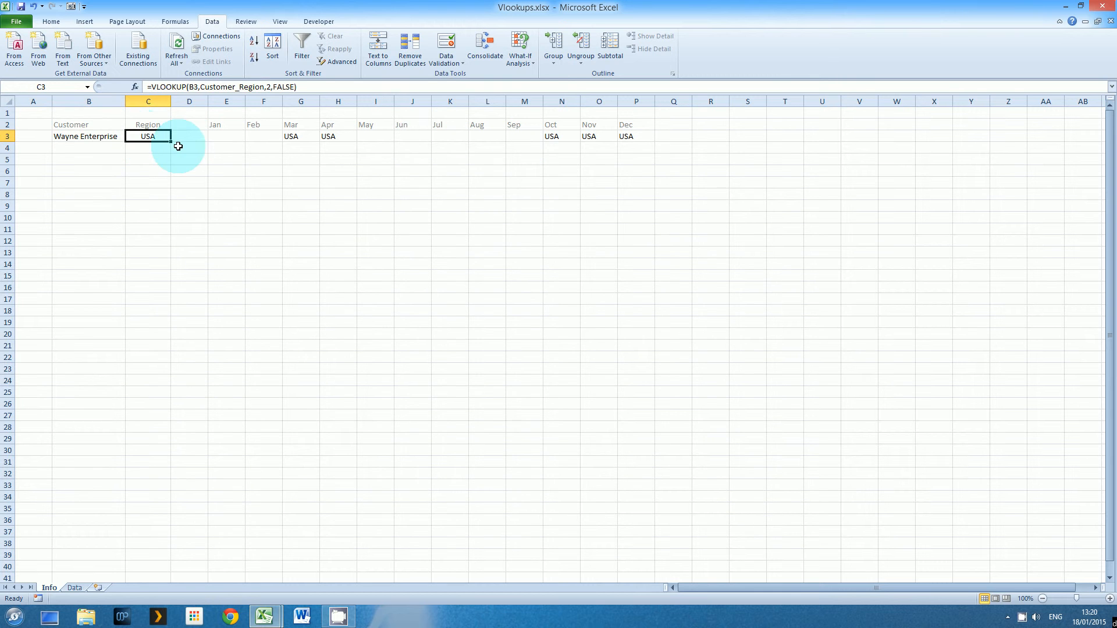
{"action": "left_click", "coordinate": [295, 137]}
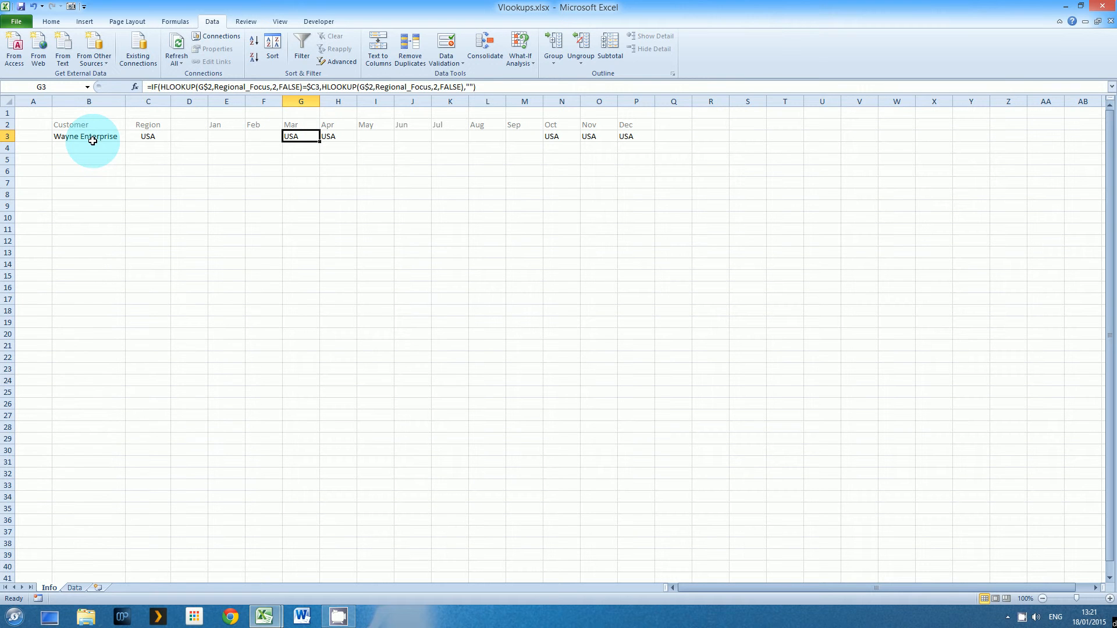
{"action": "left_click", "coordinate": [75, 136]}
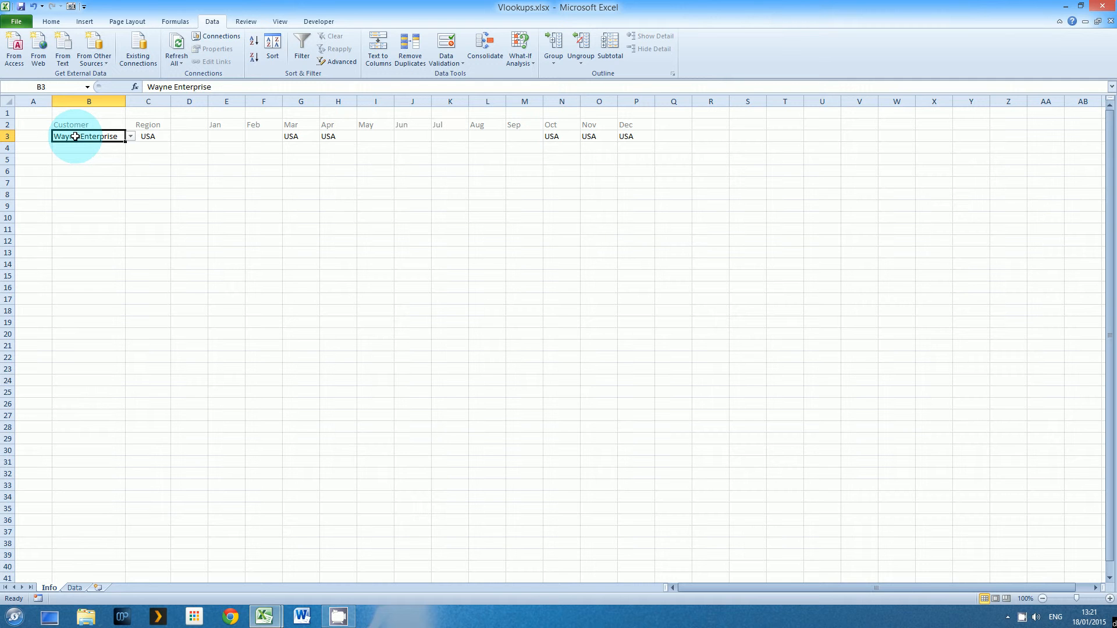
In Vlookup-Data.xlsx, name the Data sheet range A2:B13 Customer_Region via the Name Box
{"action": "key", "text": "alt+Tab"}
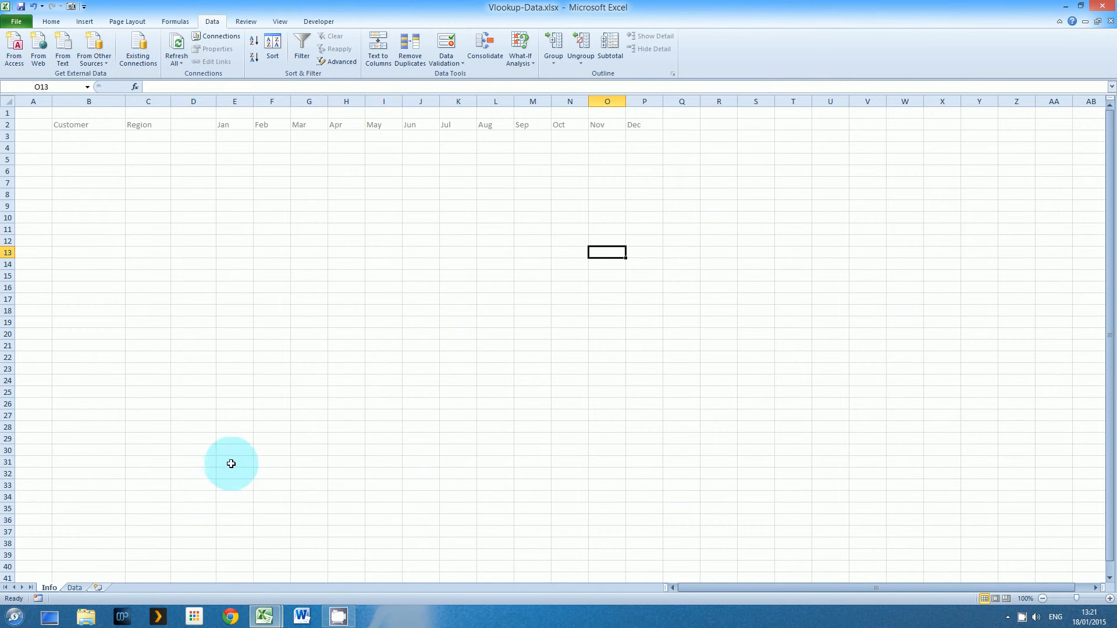
{"action": "left_click", "coordinate": [73, 588]}
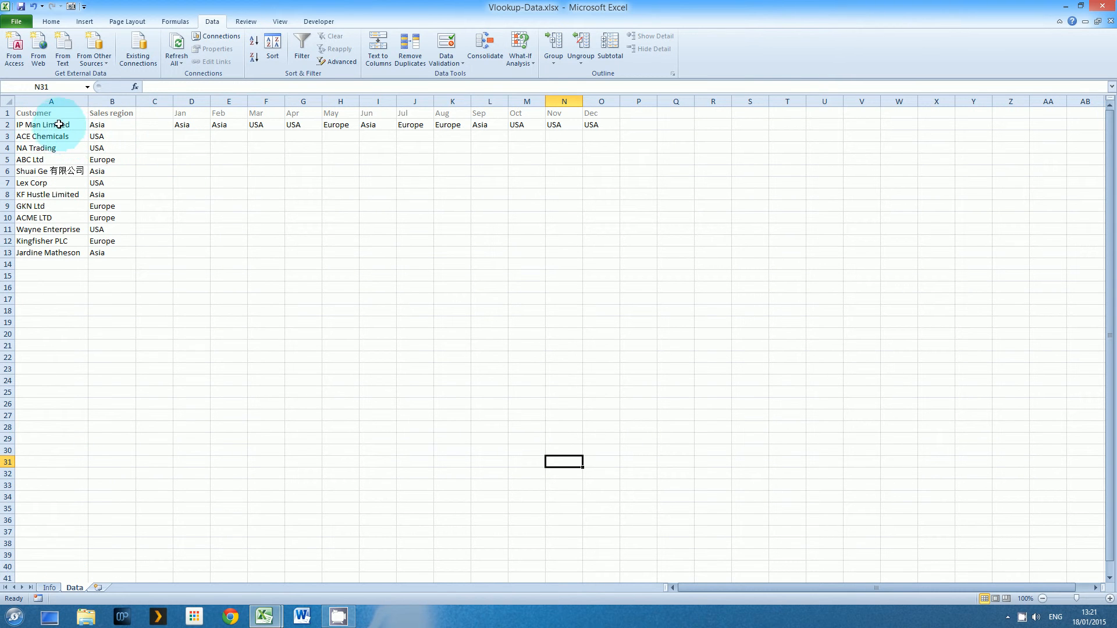
{"action": "left_click_drag", "start_coordinate": [63, 124], "coordinate": [113, 252]}
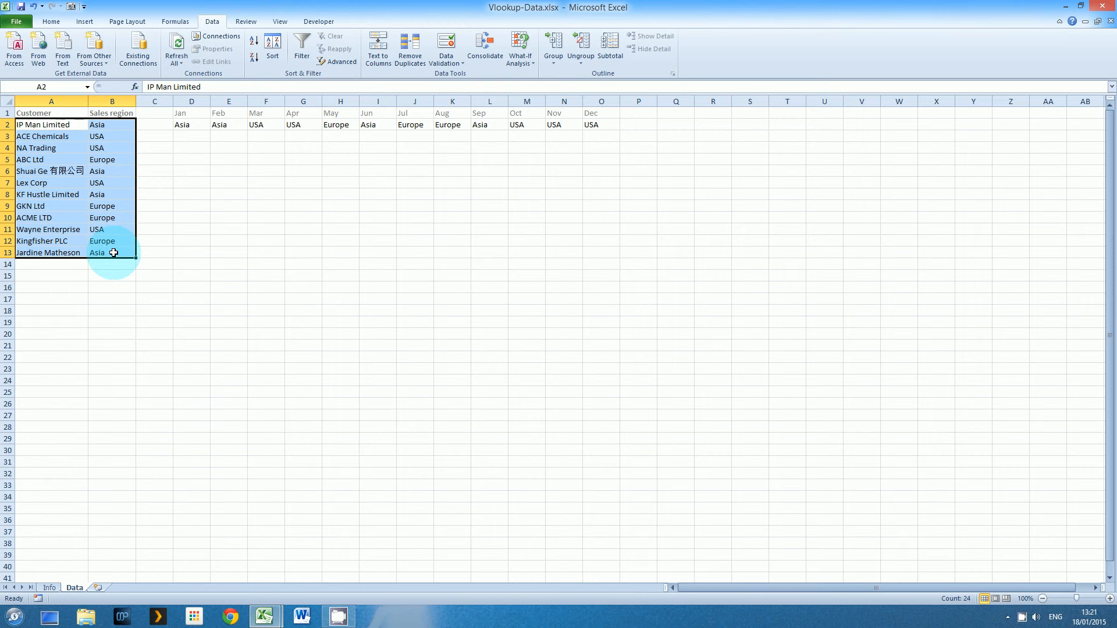
{"action": "left_click", "coordinate": [65, 86]}
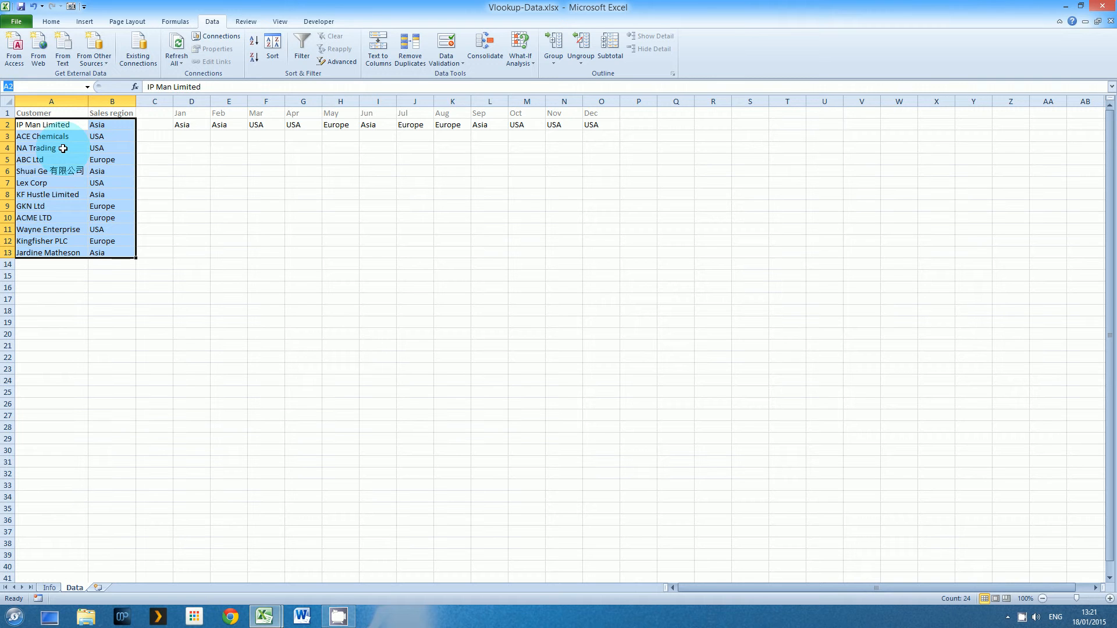
{"action": "type", "text": "Customer_Region"}
{"action": "key", "text": "Return"}
Name the customer list A2:A13 'customers'
{"action": "left_click_drag", "start_coordinate": [38, 125], "coordinate": [43, 256]}
{"action": "left_click", "coordinate": [55, 85]}
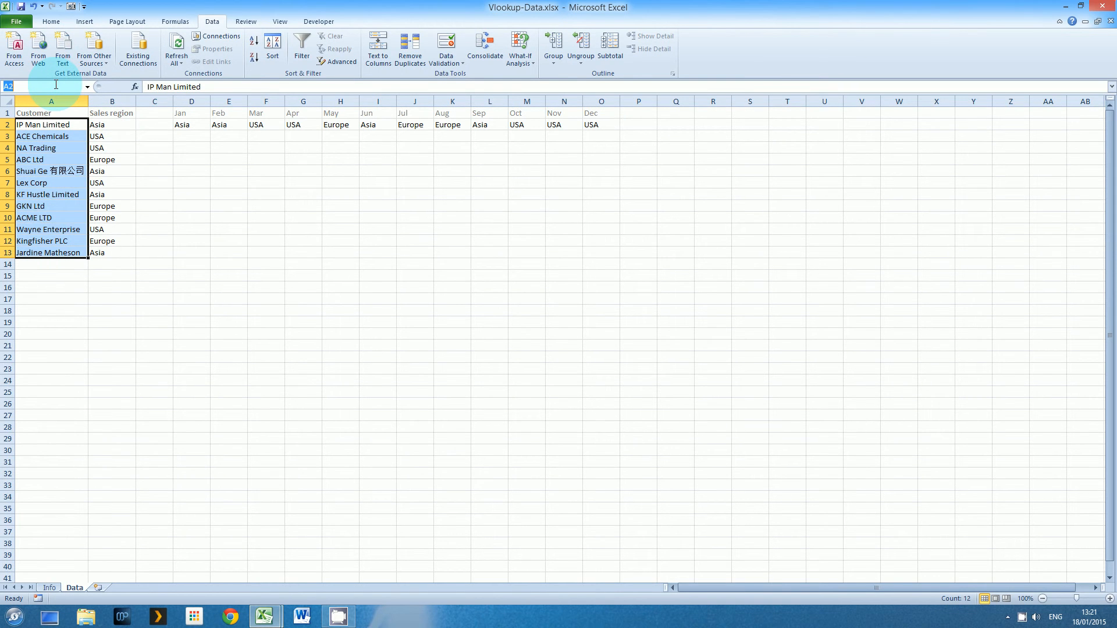
{"action": "type", "text": "customers"}
{"action": "key", "text": "Return"}
Name the month-and-region block D1:O2 'Promotion' and review the workbook's defined names
{"action": "left_click_drag", "start_coordinate": [180, 114], "coordinate": [598, 126]}
{"action": "left_click", "coordinate": [52, 88]}
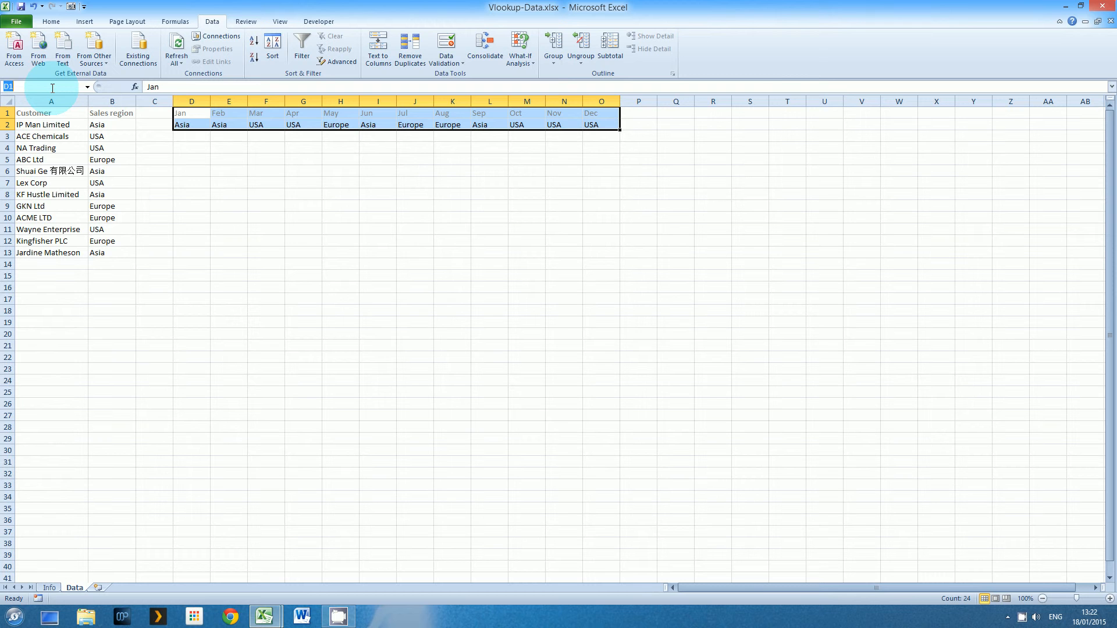
{"action": "type", "text": "Promotion"}
{"action": "key", "text": "Return"}
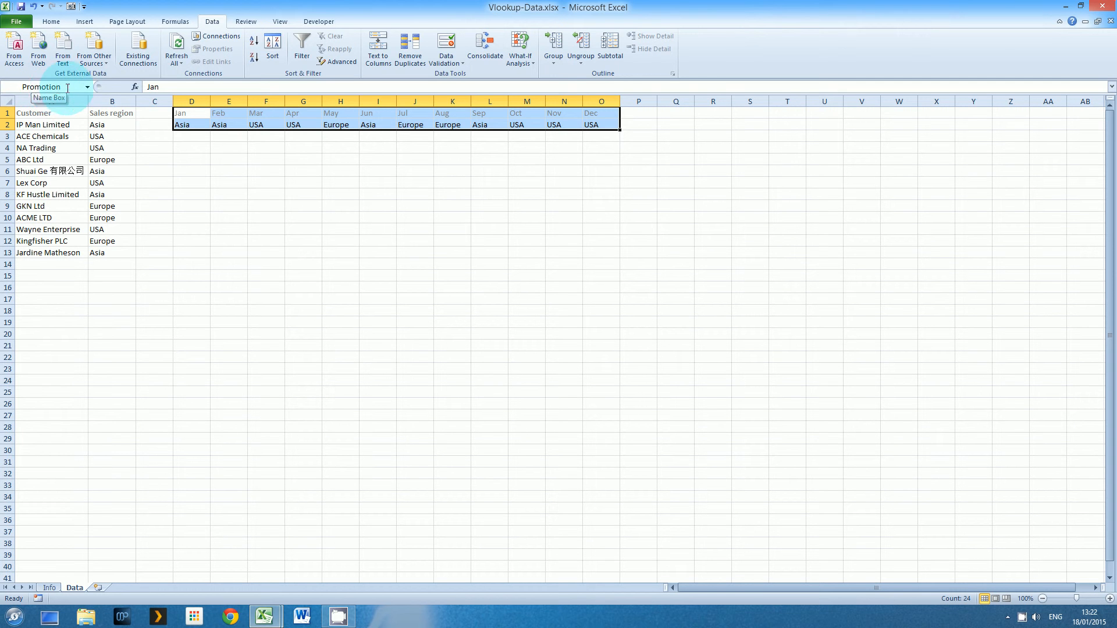
{"action": "left_click", "coordinate": [87, 86]}
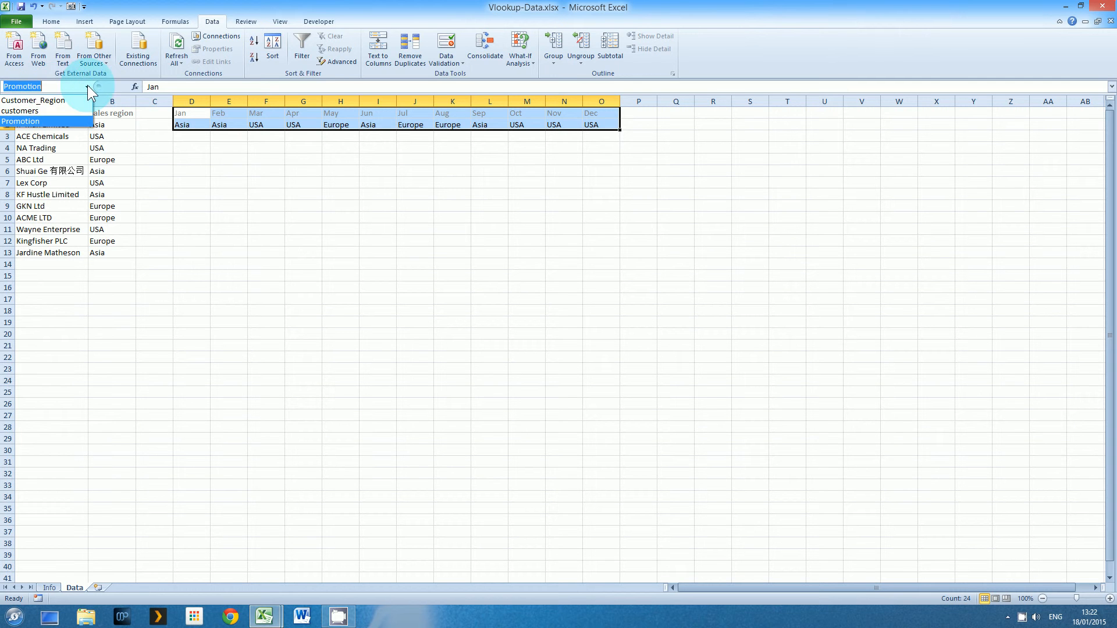
{"action": "left_click", "coordinate": [48, 174]}
{"action": "left_click", "coordinate": [48, 171]}
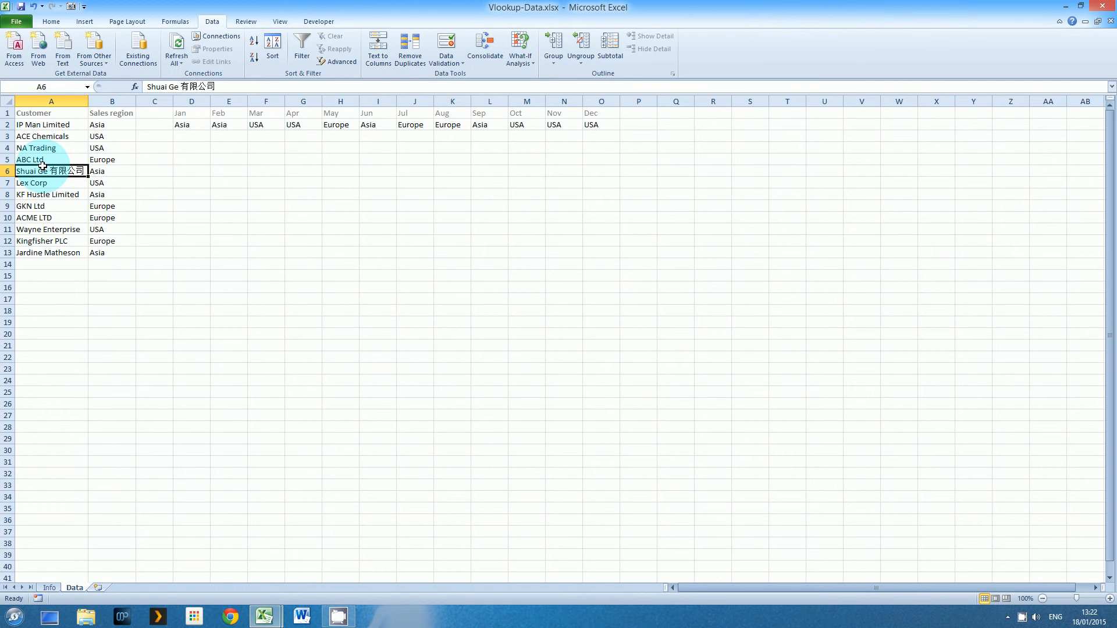
{"action": "left_click", "coordinate": [170, 20]}
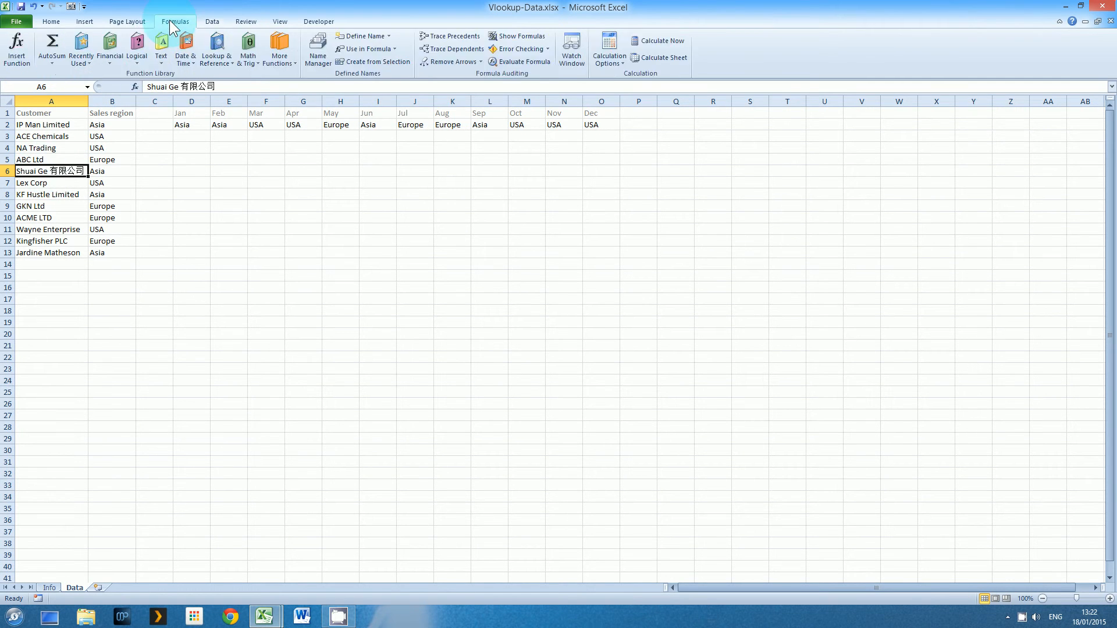
{"action": "left_click", "coordinate": [314, 43]}
{"action": "left_click", "coordinate": [409, 291]}
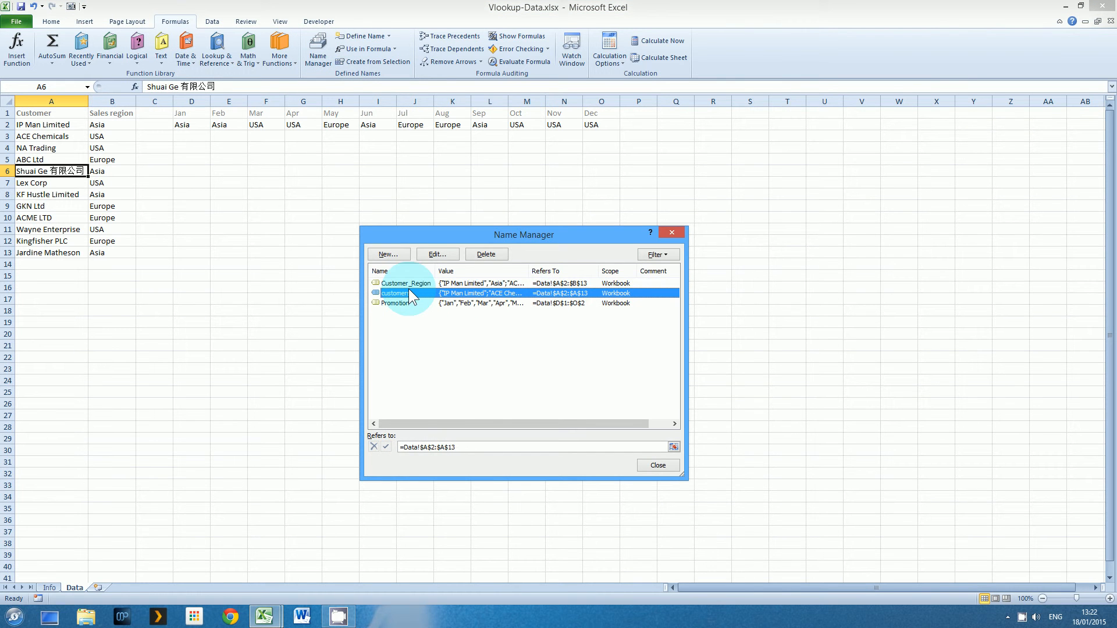
{"action": "left_click", "coordinate": [402, 303]}
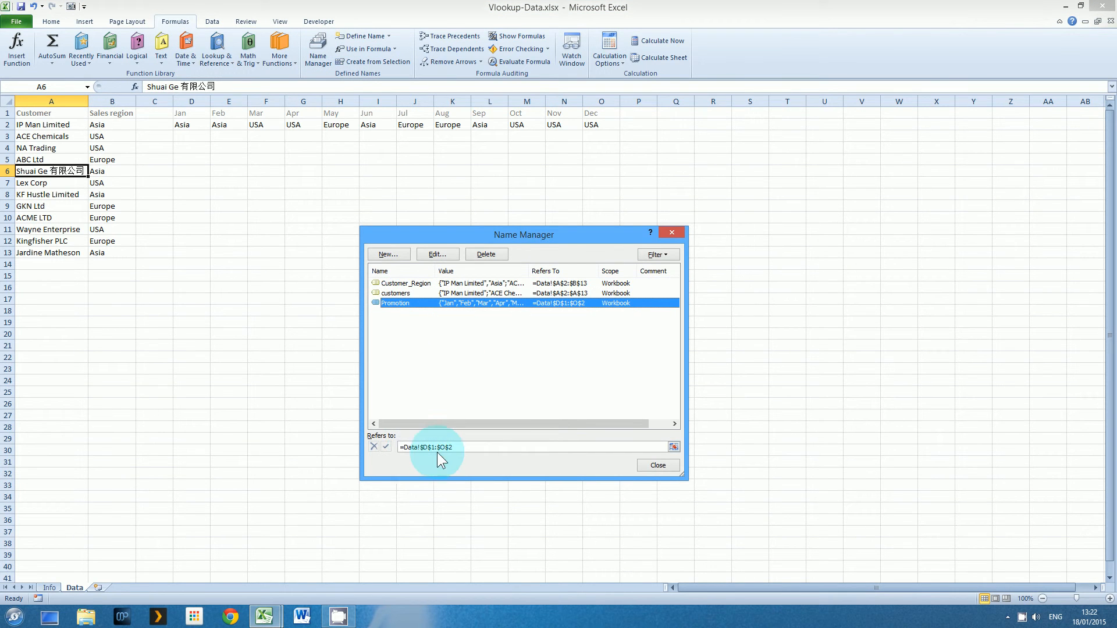
{"action": "left_click", "coordinate": [419, 330]}
{"action": "left_click", "coordinate": [406, 293]}
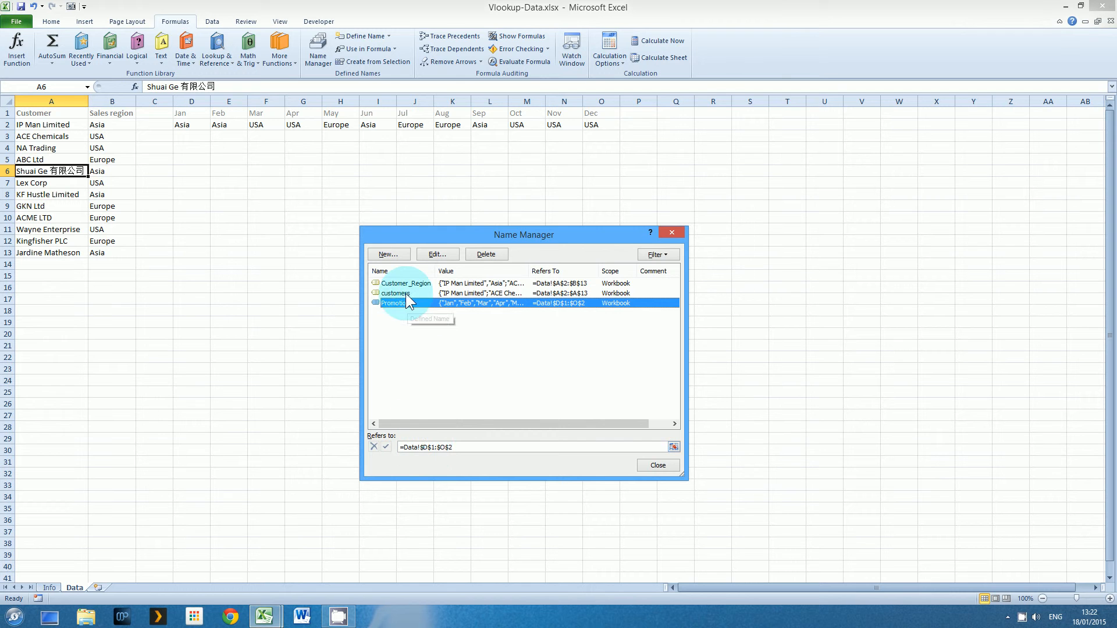
{"action": "left_click", "coordinate": [405, 283]}
{"action": "left_click", "coordinate": [425, 448]}
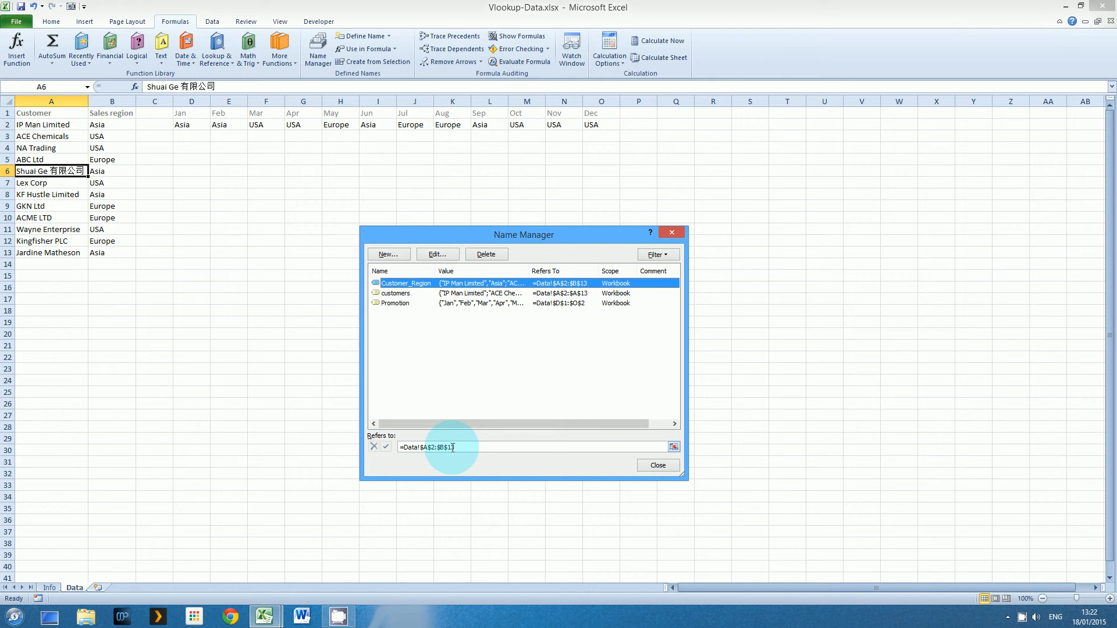
{"action": "left_click", "coordinate": [658, 466]}
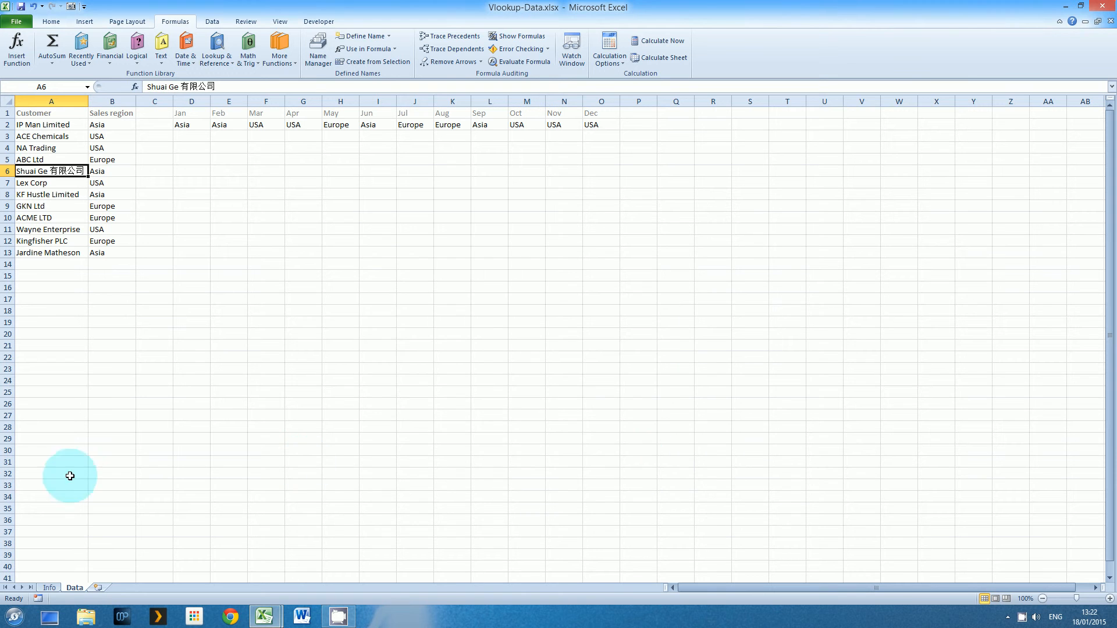
Add List data validation to Info cell B3 with the customers range as its source
{"action": "left_click", "coordinate": [51, 588]}
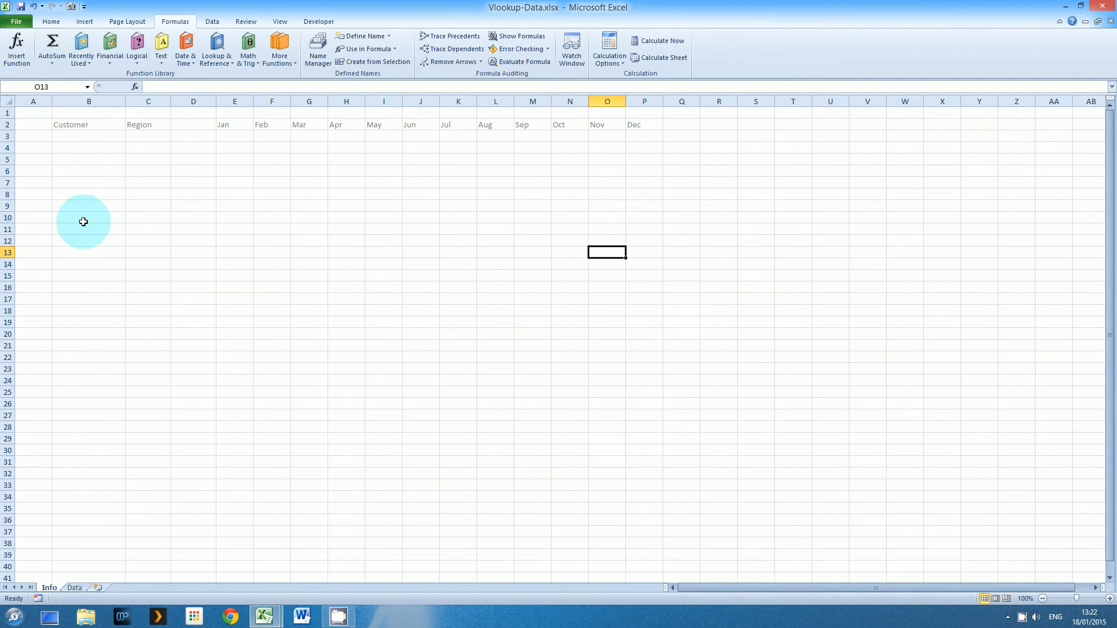
{"action": "left_click", "coordinate": [79, 135]}
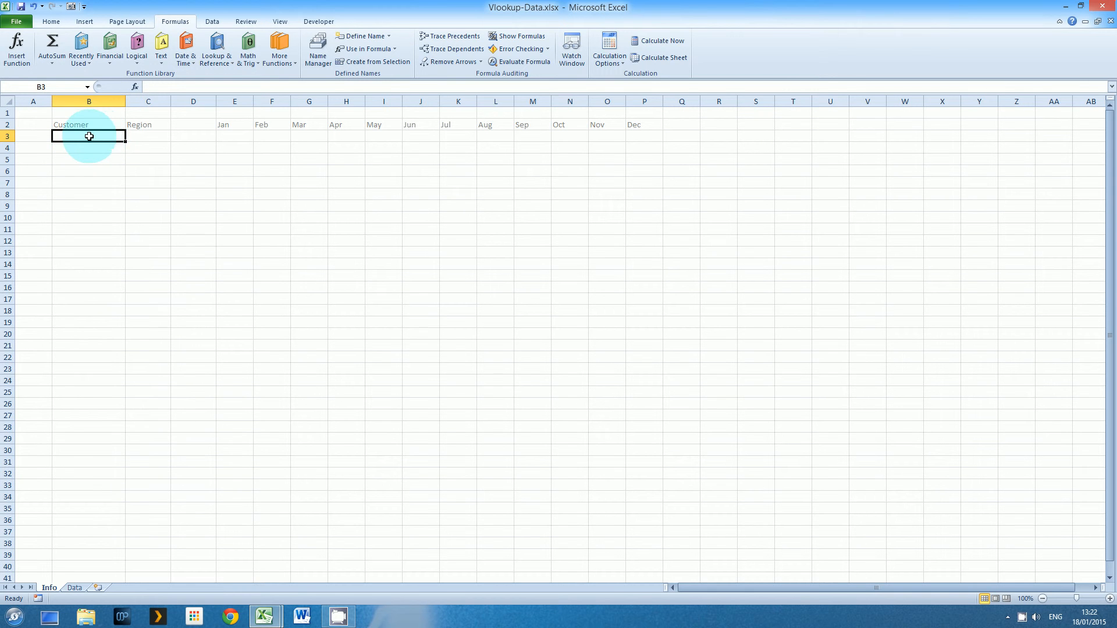
{"action": "left_click", "coordinate": [212, 21]}
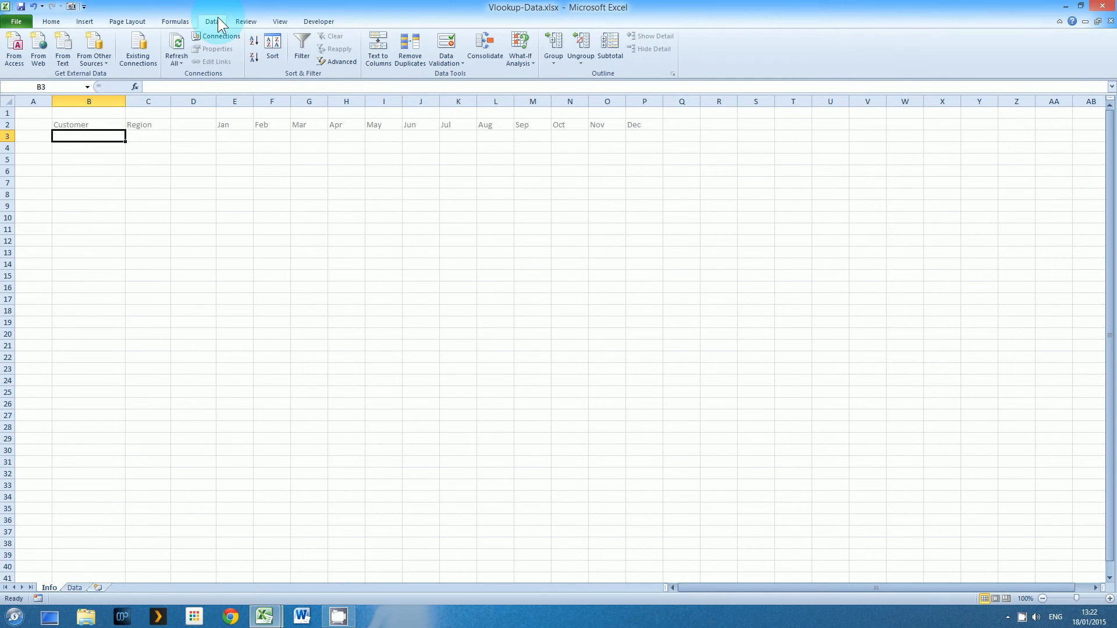
{"action": "left_click", "coordinate": [439, 57]}
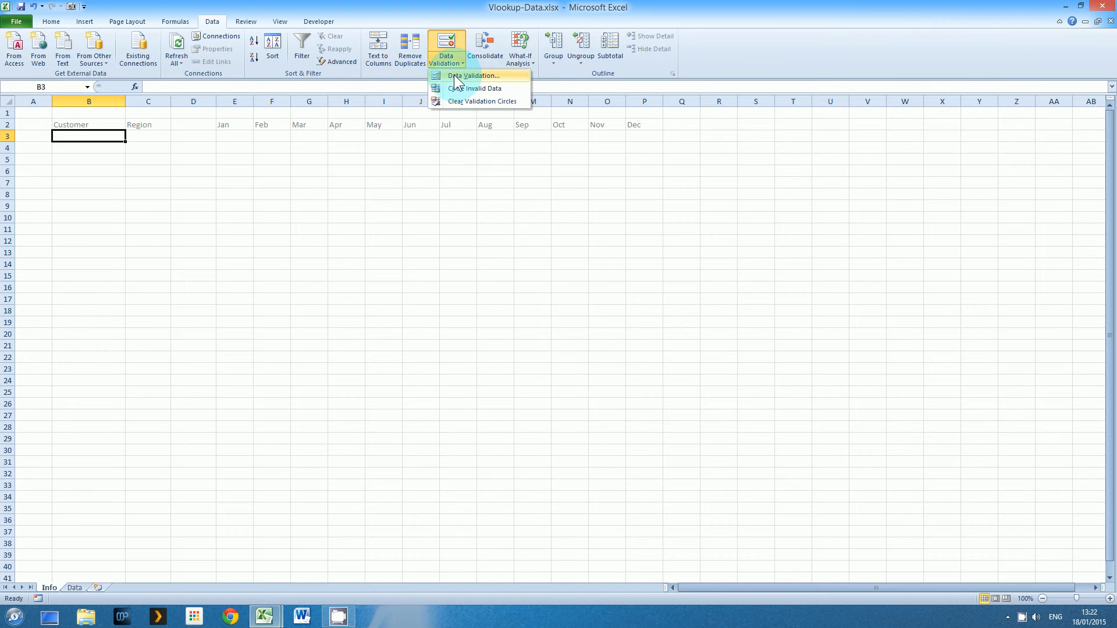
{"action": "left_click", "coordinate": [455, 77]}
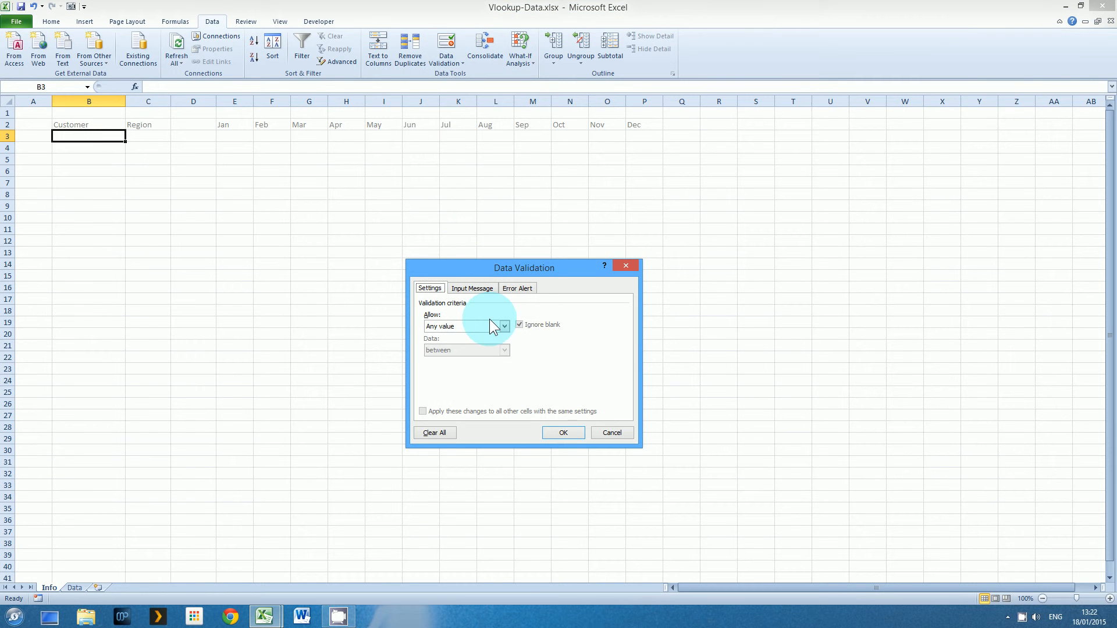
{"action": "left_click", "coordinate": [505, 326]}
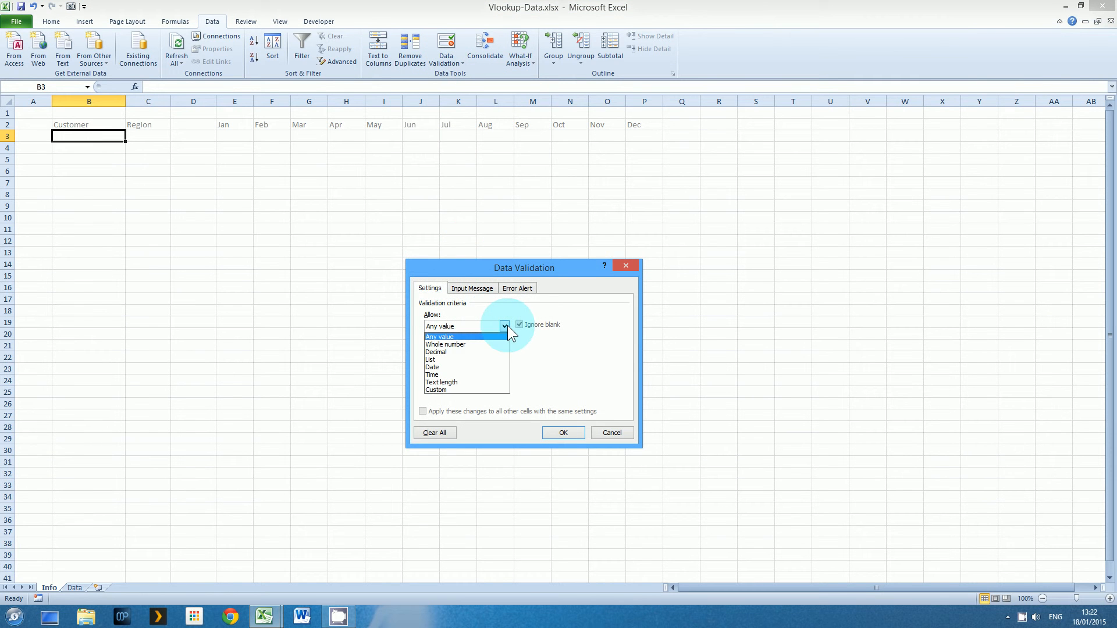
{"action": "left_click", "coordinate": [485, 361]}
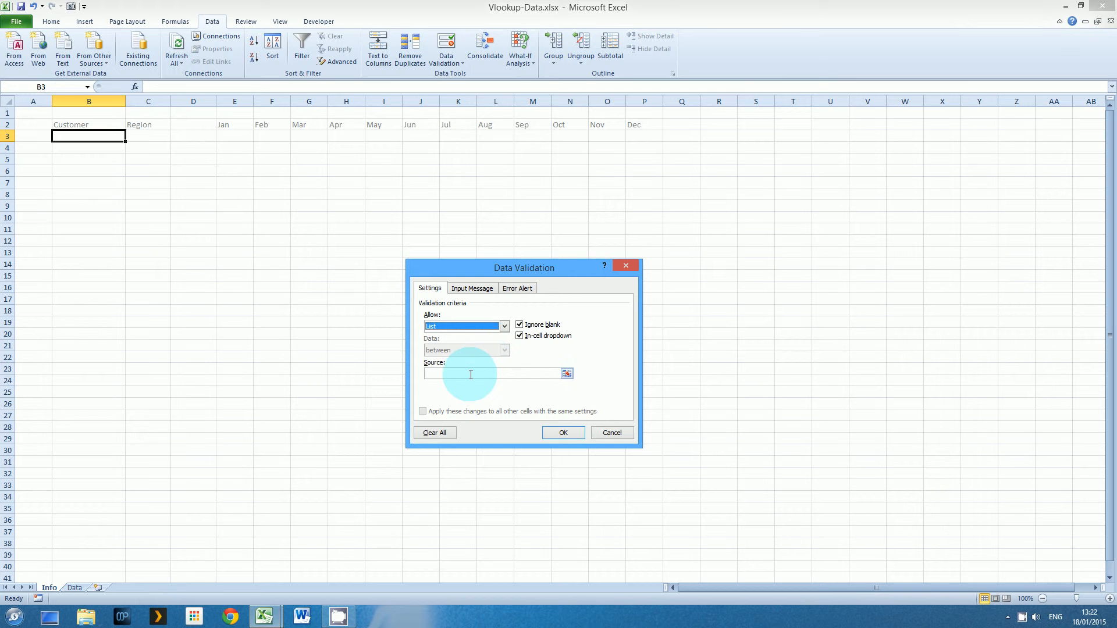
{"action": "left_click", "coordinate": [471, 375]}
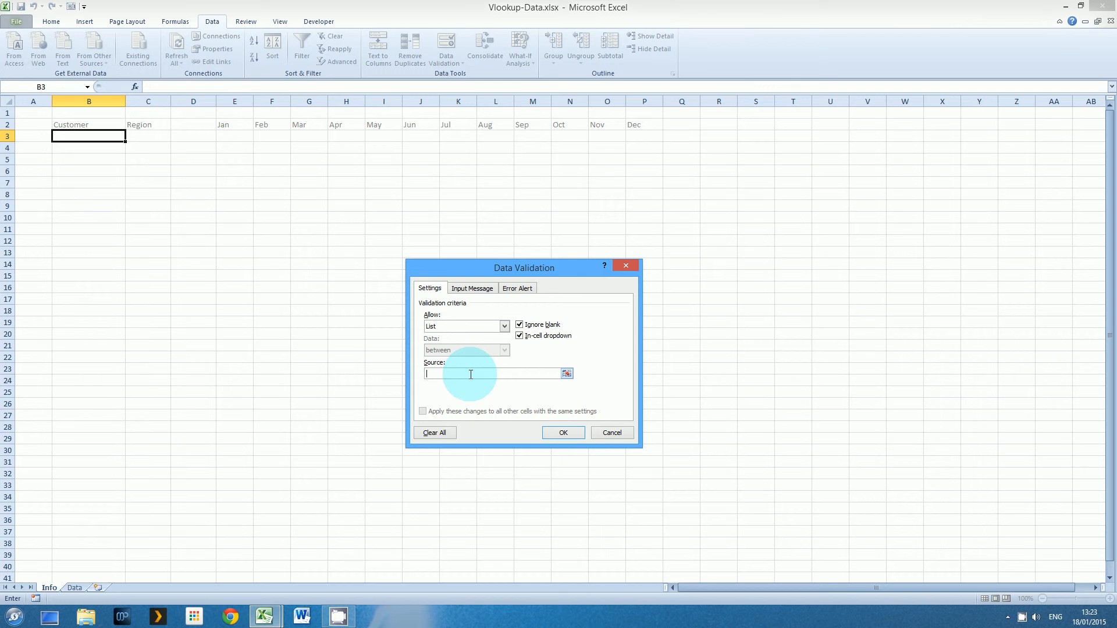
{"action": "type", "text": "=Customers"}
{"action": "left_click", "coordinate": [564, 433]}
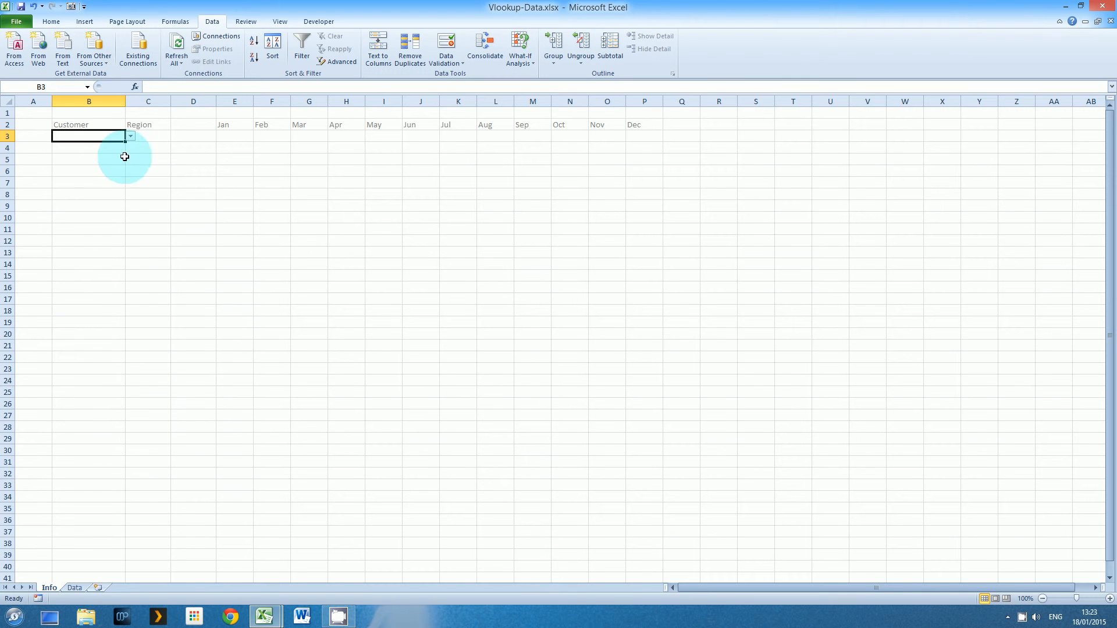
Pick IP Man Limited, then ACE Chemicals from the B3 drop-down
{"action": "left_click", "coordinate": [131, 136]}
{"action": "left_click_drag", "start_coordinate": [128, 162], "coordinate": [131, 135]}
{"action": "left_click", "coordinate": [108, 145]}
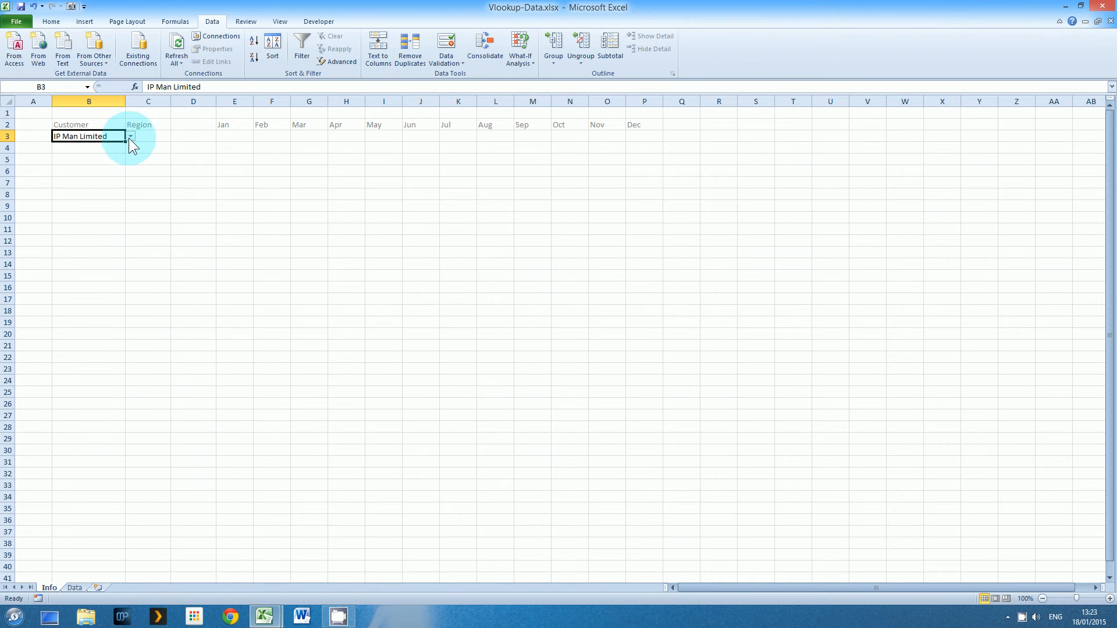
{"action": "left_click", "coordinate": [130, 136]}
{"action": "left_click", "coordinate": [110, 154]}
{"action": "left_click", "coordinate": [147, 136]}
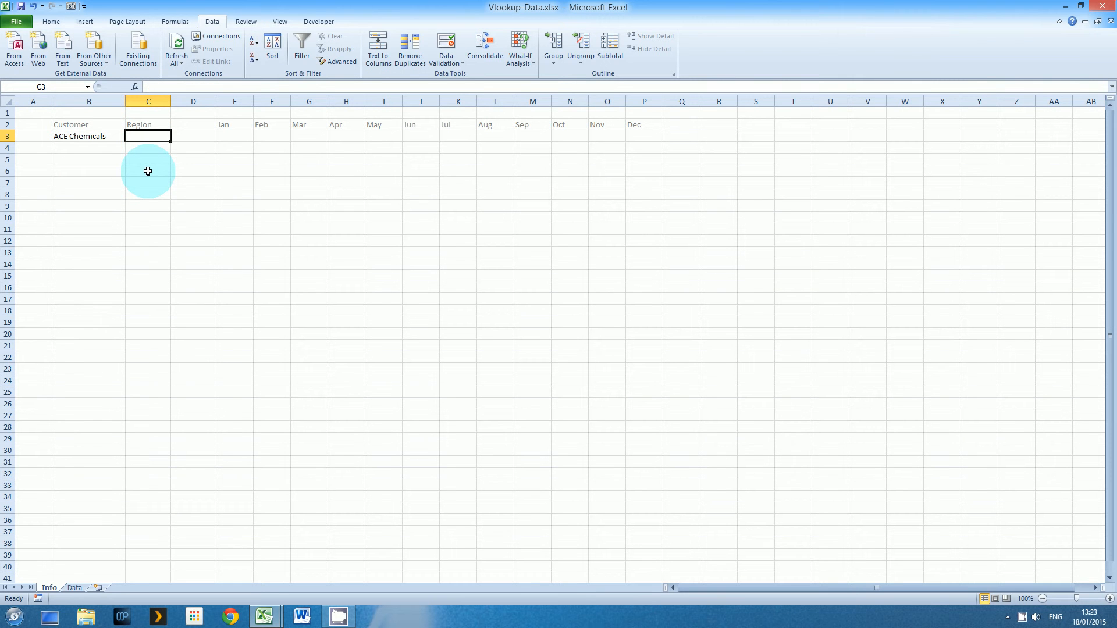
In C3, begin =VLOOKUP(B3,Customer_Region, using autocomplete for the function and range name
{"action": "type", "text": "="}
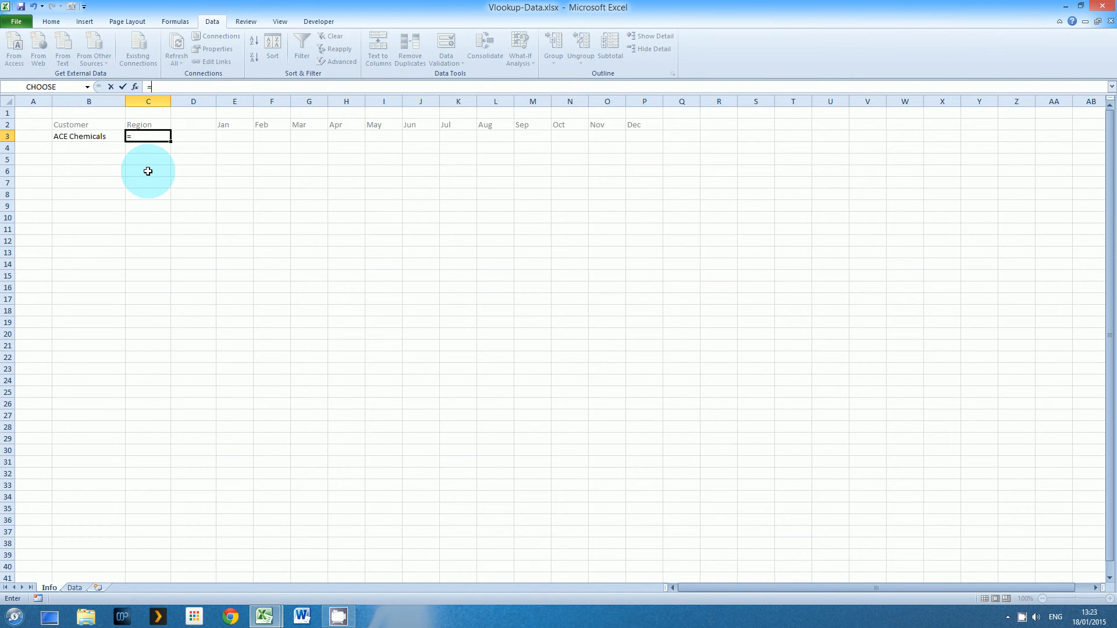
{"action": "type", "text": "vlo"}
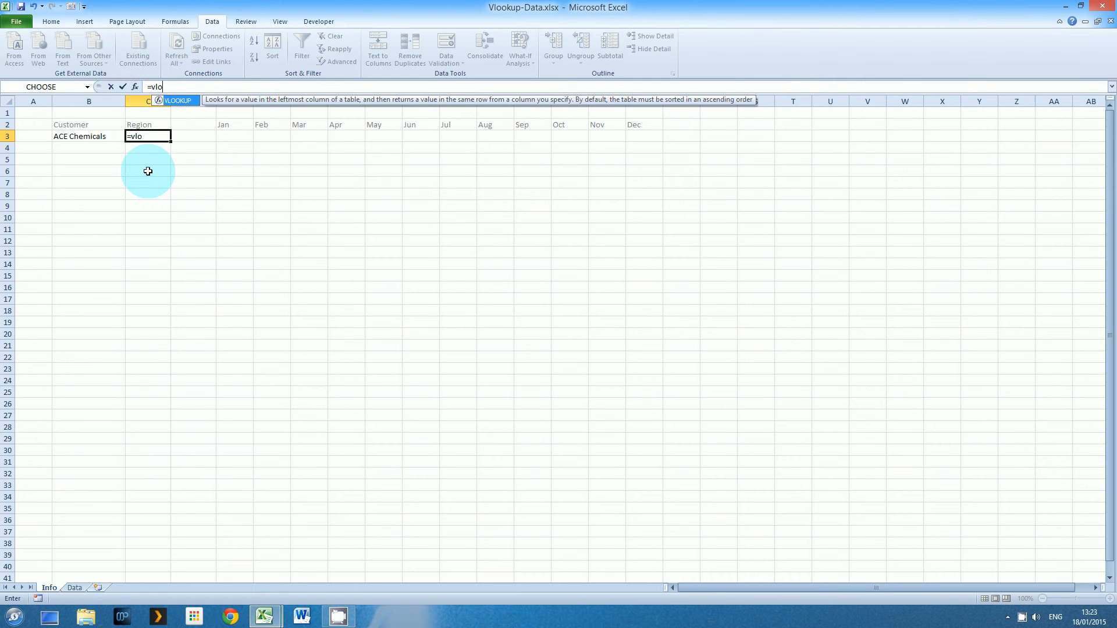
{"action": "double_click", "coordinate": [186, 100]}
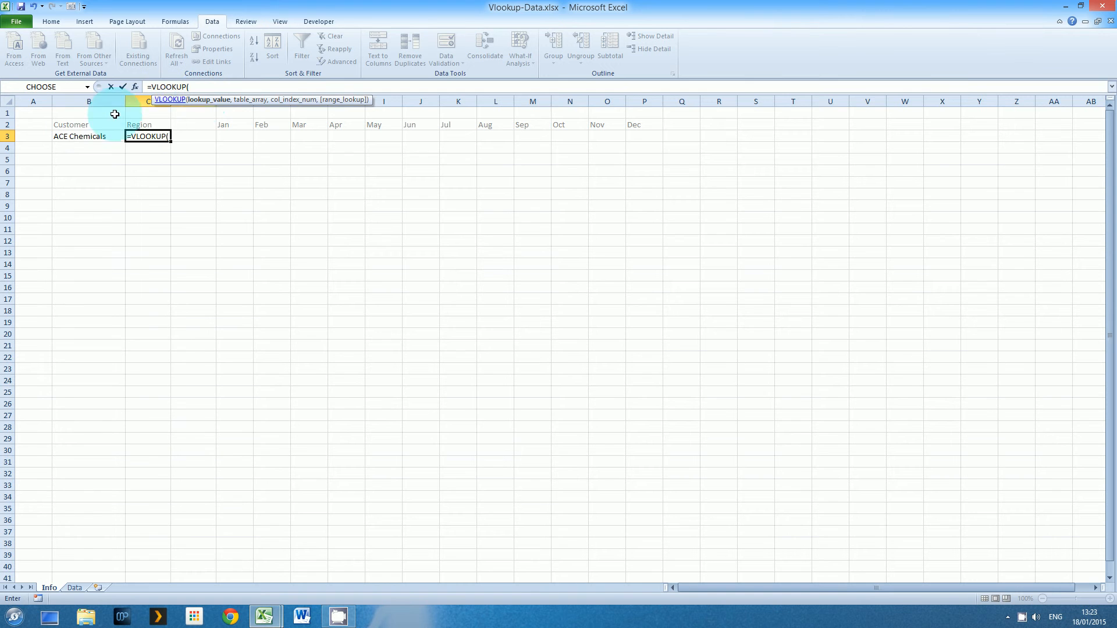
{"action": "left_click", "coordinate": [71, 136]}
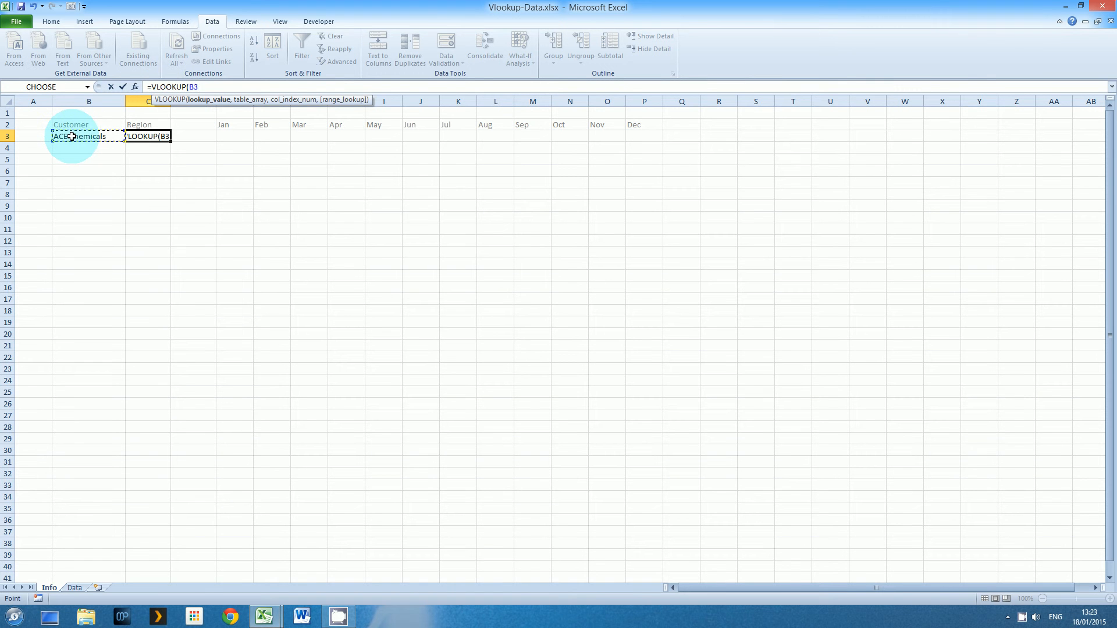
{"action": "type", "text": ","}
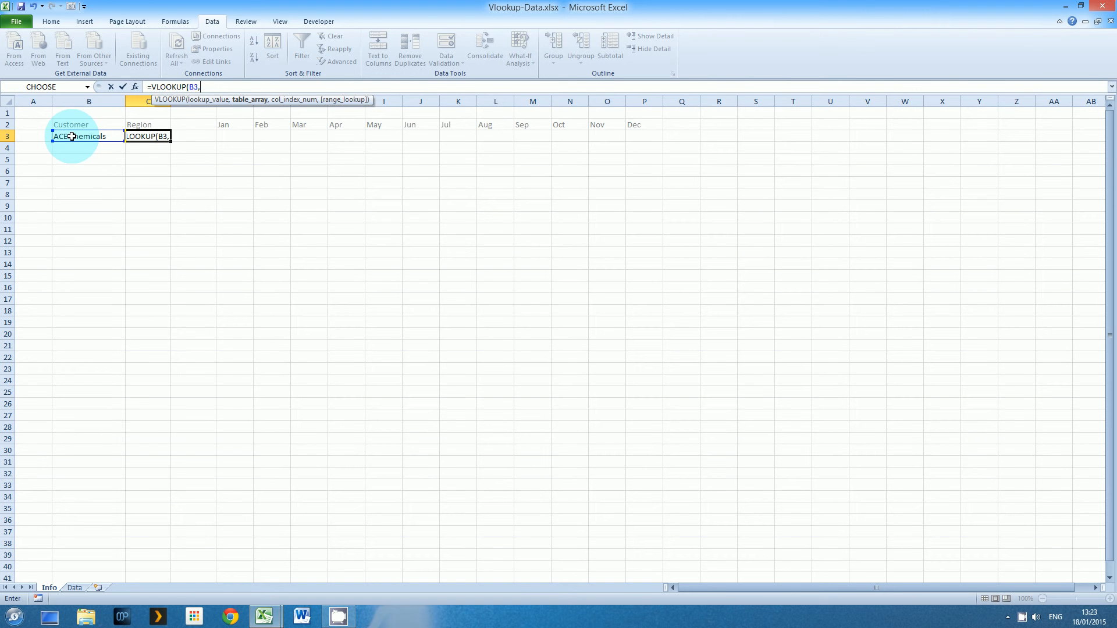
{"action": "type", "text": "Cus"}
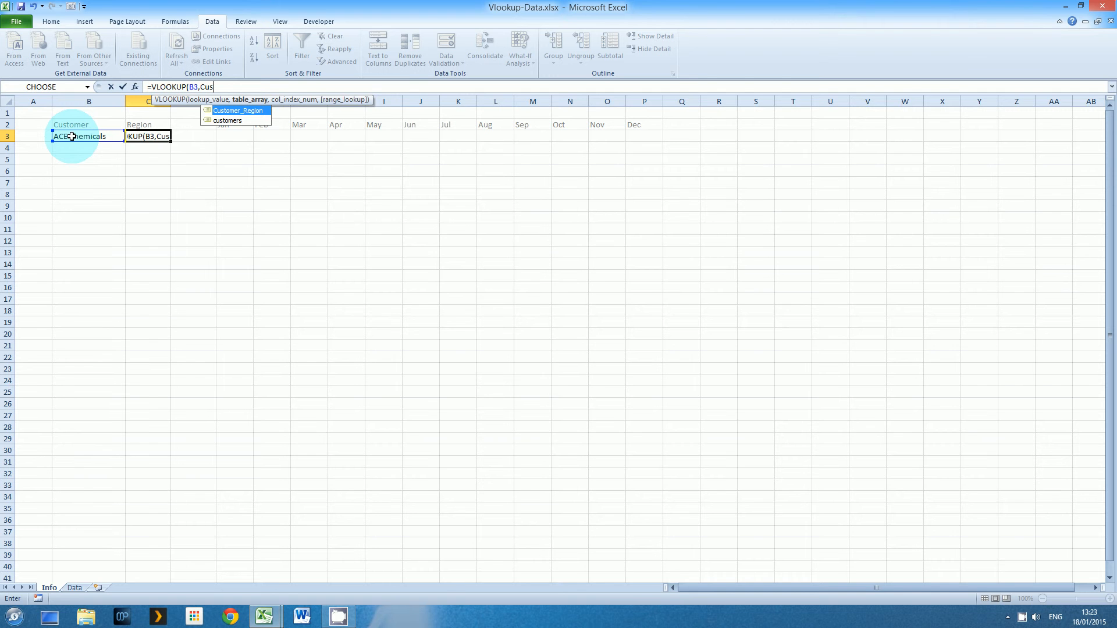
{"action": "double_click", "coordinate": [221, 111]}
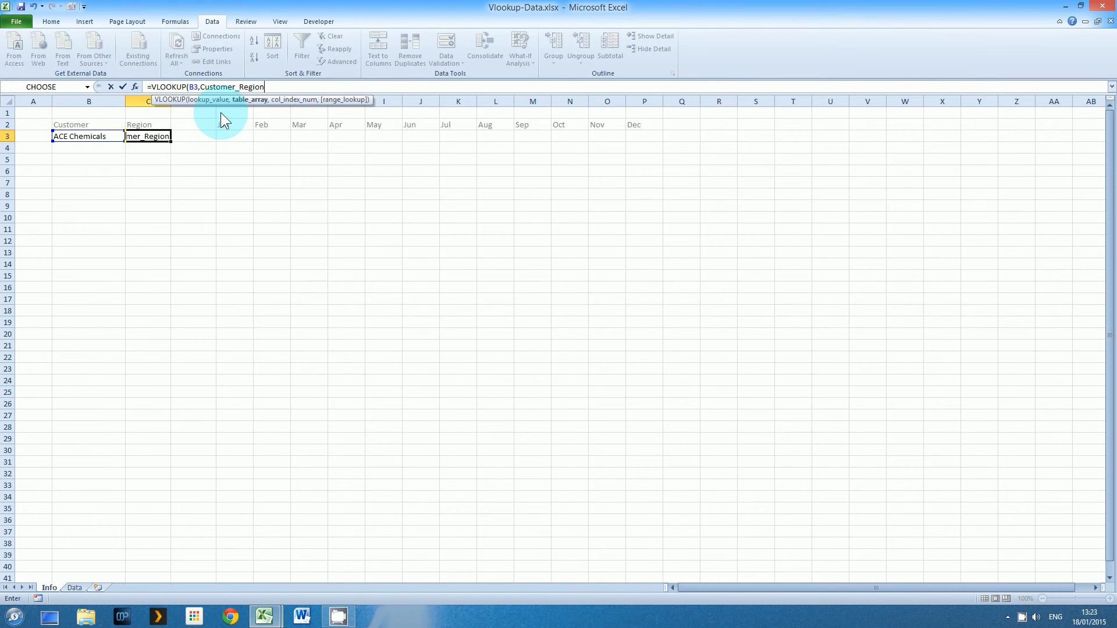
{"action": "type", "text": ","}
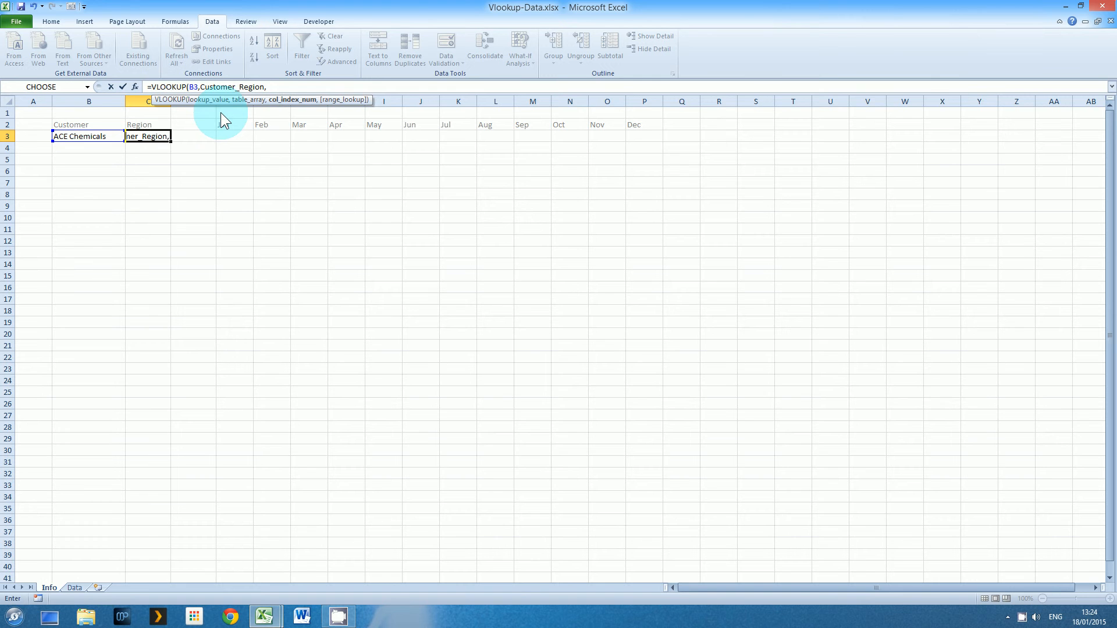
Finish the lookup with column index 2 and FALSE, removing a stray sheet reference, and enter it
{"action": "left_click", "coordinate": [73, 588]}
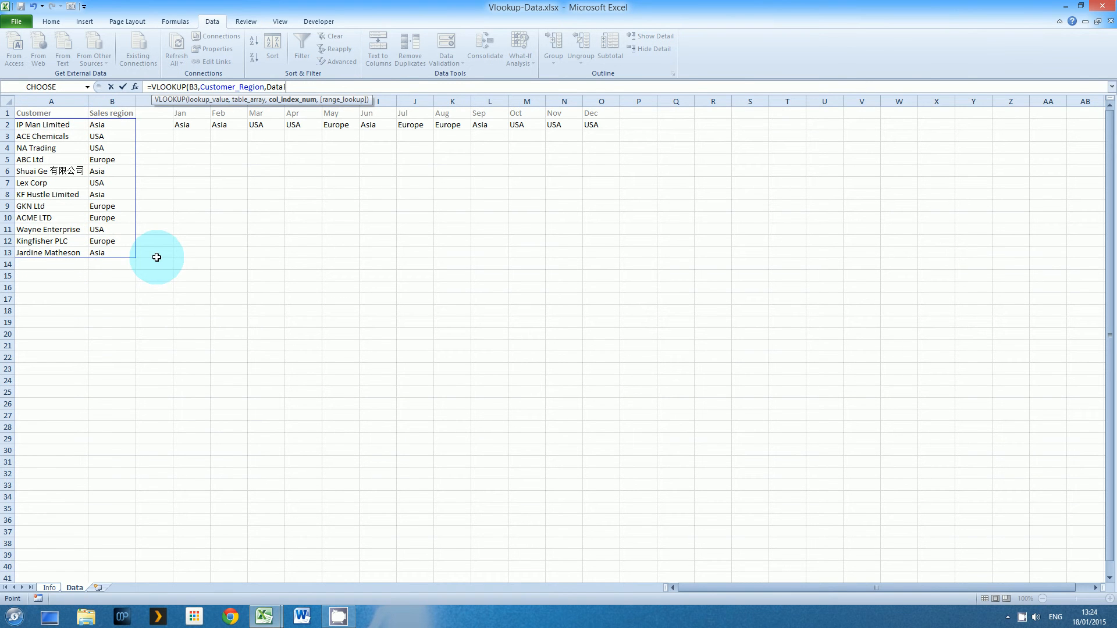
{"action": "key", "text": "BackSpace"}
{"action": "key", "text": "BackSpace"}
{"action": "key", "text": "BackSpace"}
{"action": "key", "text": "BackSpace"}
{"action": "key", "text": "BackSpace"}
{"action": "type", "text": "2,"}
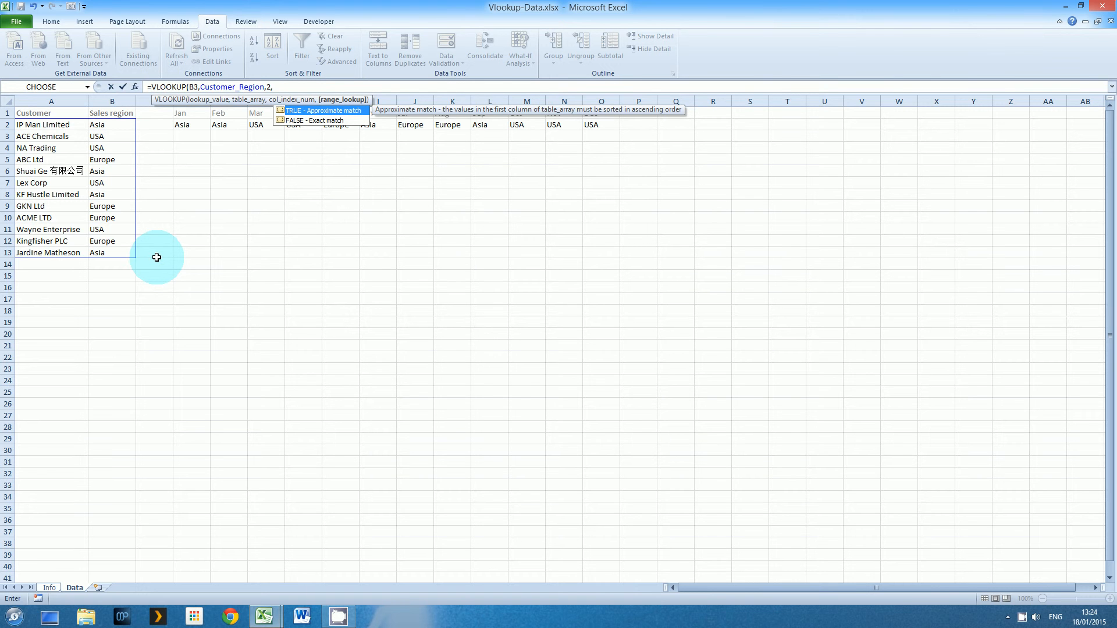
{"action": "key", "text": "Down"}
{"action": "key", "text": "Tab"}
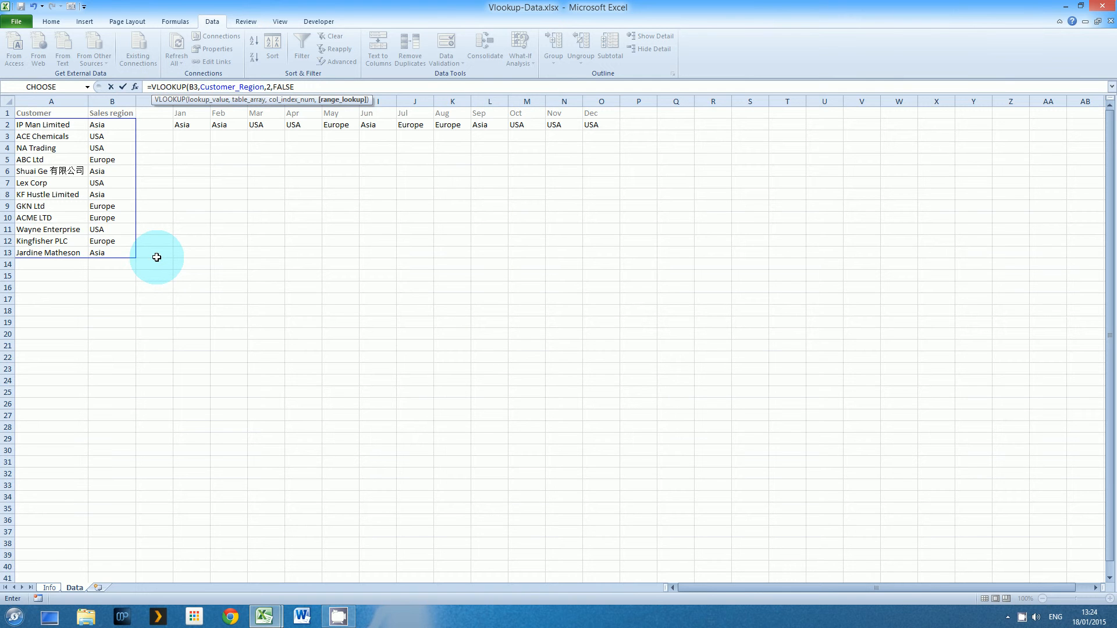
{"action": "type", "text": ")"}
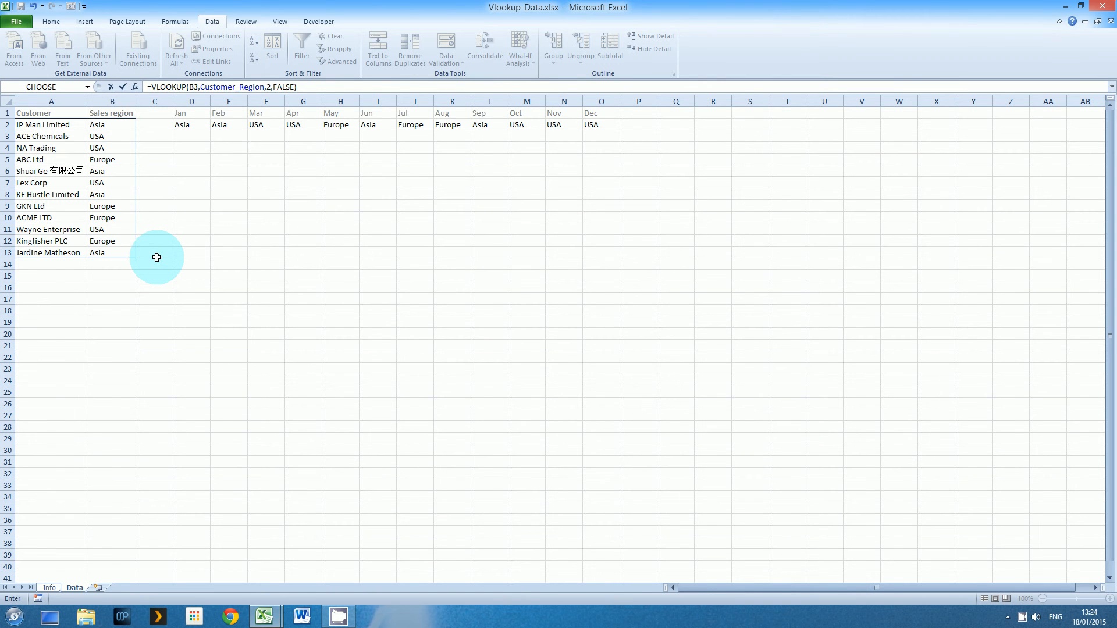
{"action": "key", "text": "Return"}
{"action": "left_click", "coordinate": [84, 137]}
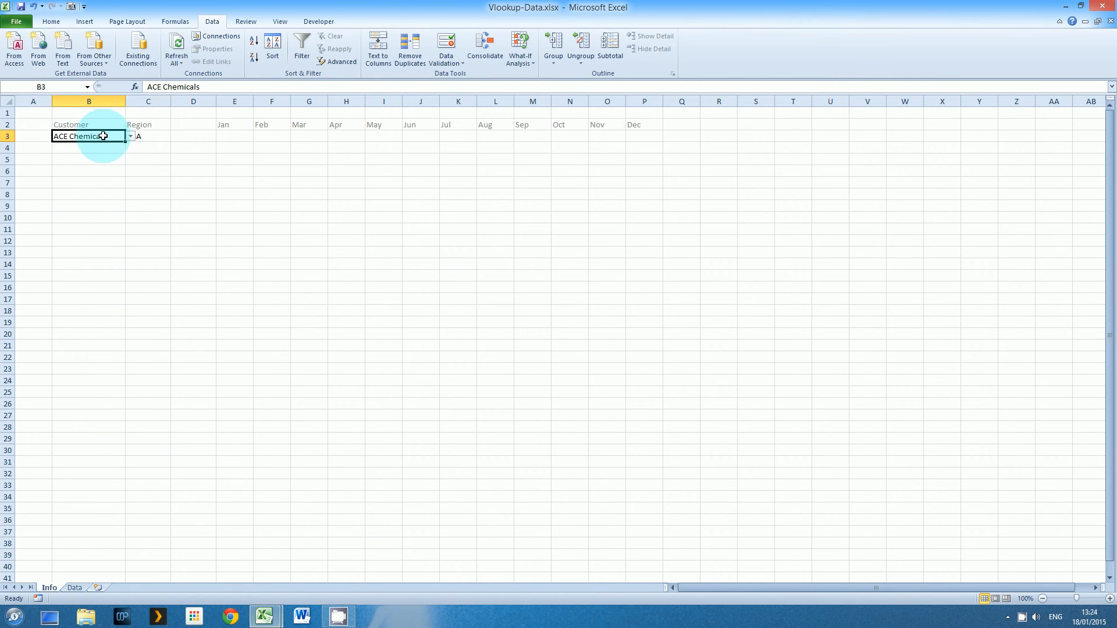
{"action": "left_click", "coordinate": [130, 136]}
{"action": "left_click", "coordinate": [117, 154]}
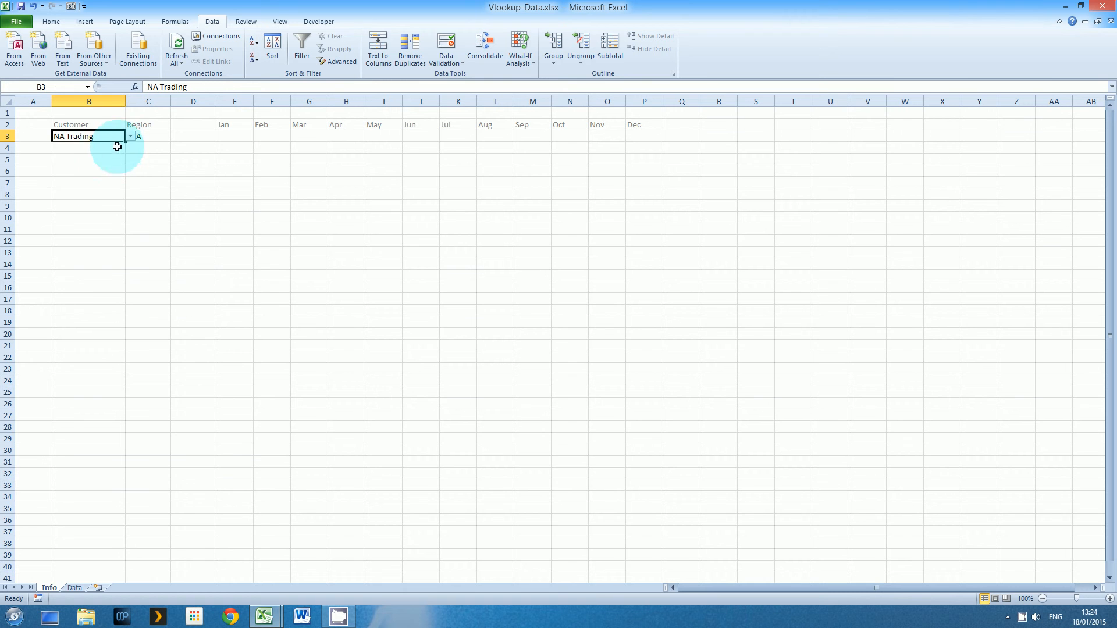
{"action": "left_click", "coordinate": [130, 136]}
{"action": "left_click", "coordinate": [115, 161]}
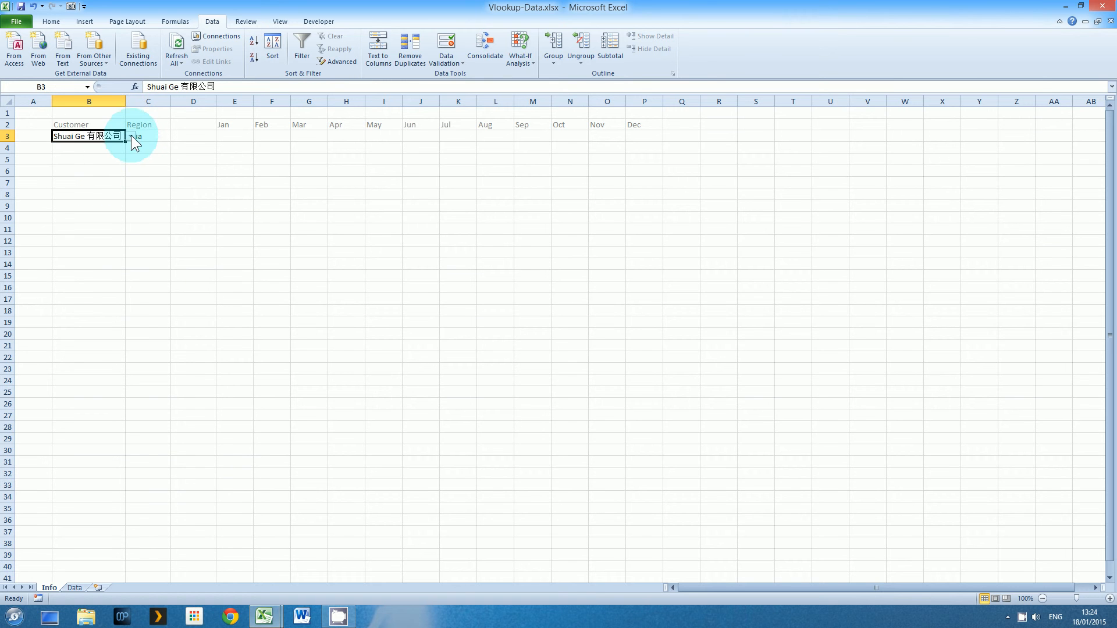
{"action": "left_click", "coordinate": [131, 136]}
{"action": "left_click", "coordinate": [158, 174]}
{"action": "left_click", "coordinate": [112, 168]}
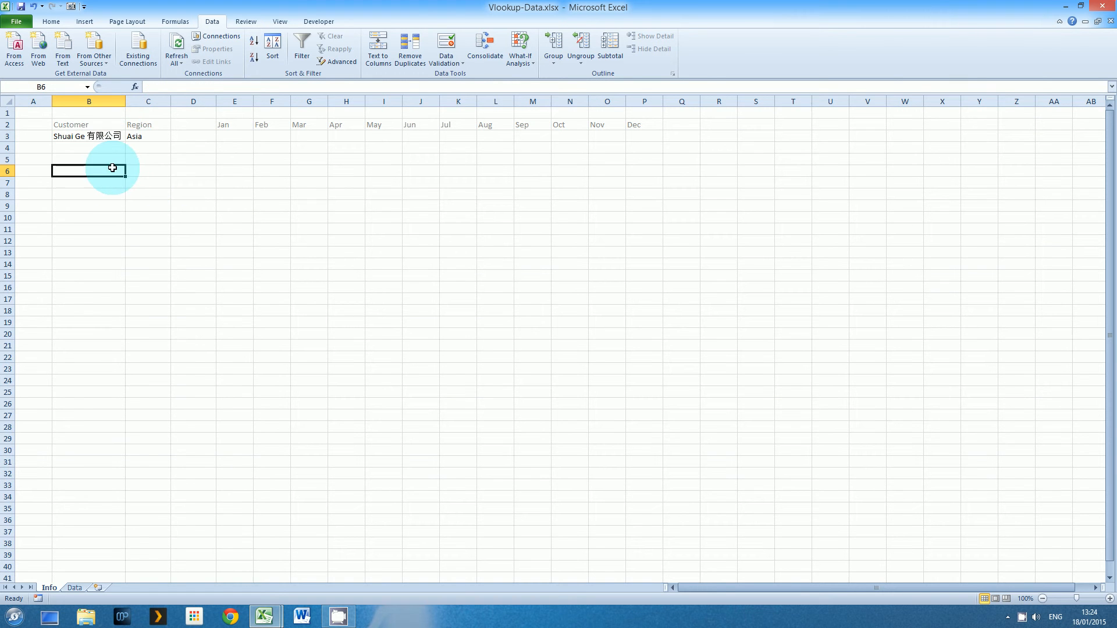
Pick GKN Ltd in B3 and confirm C3's VLOOKUP returns Europe
{"action": "left_click", "coordinate": [113, 136]}
{"action": "left_click", "coordinate": [130, 136]}
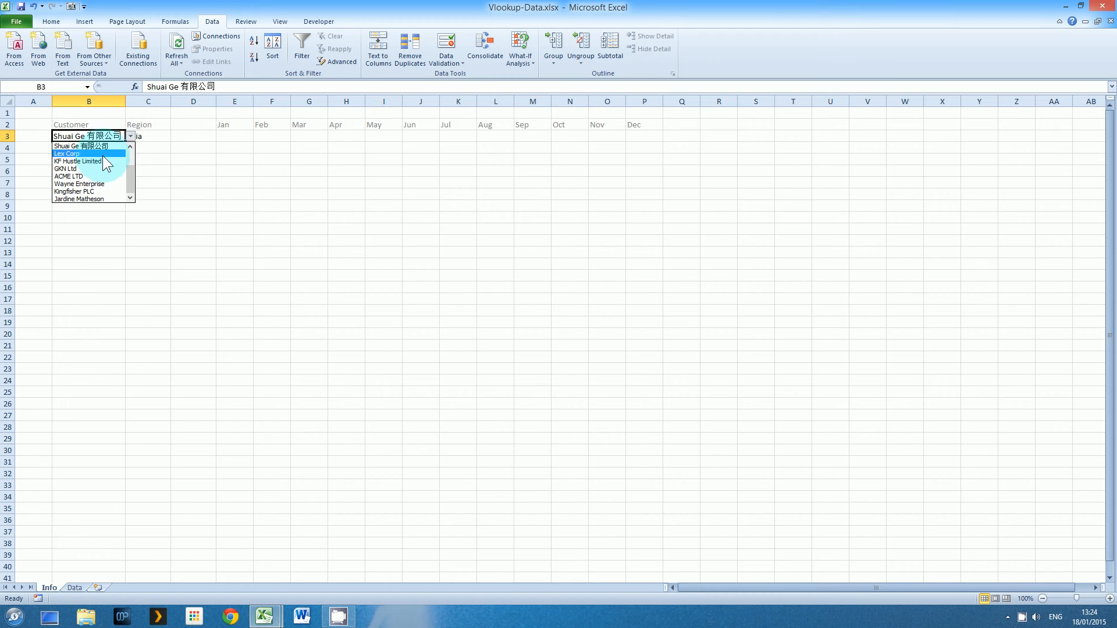
{"action": "left_click", "coordinate": [95, 169]}
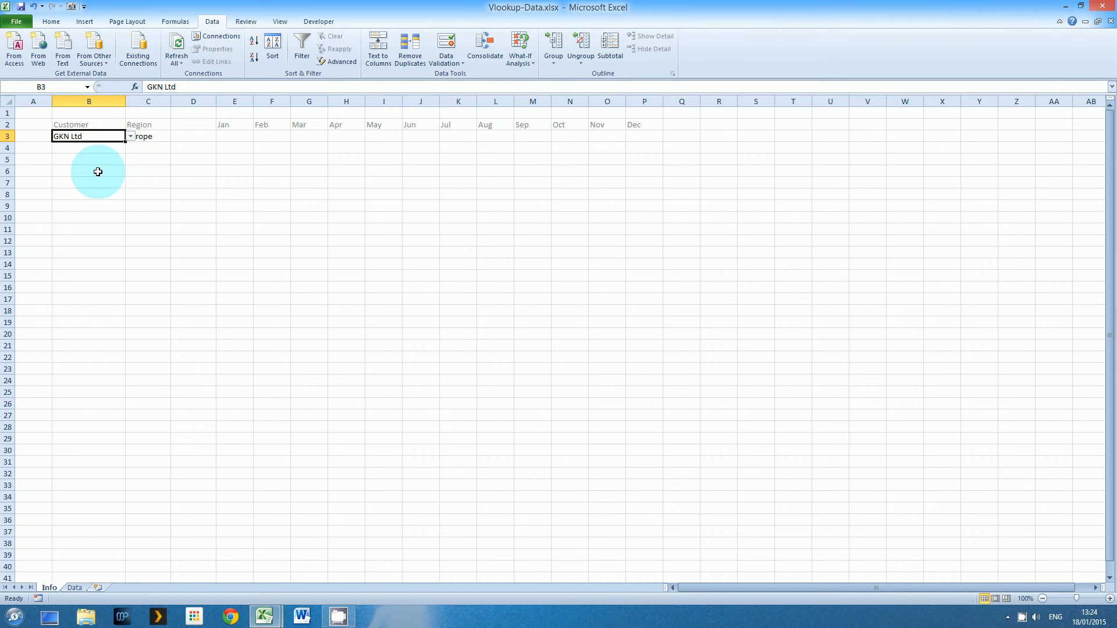
{"action": "left_click", "coordinate": [98, 172]}
{"action": "left_click", "coordinate": [150, 137]}
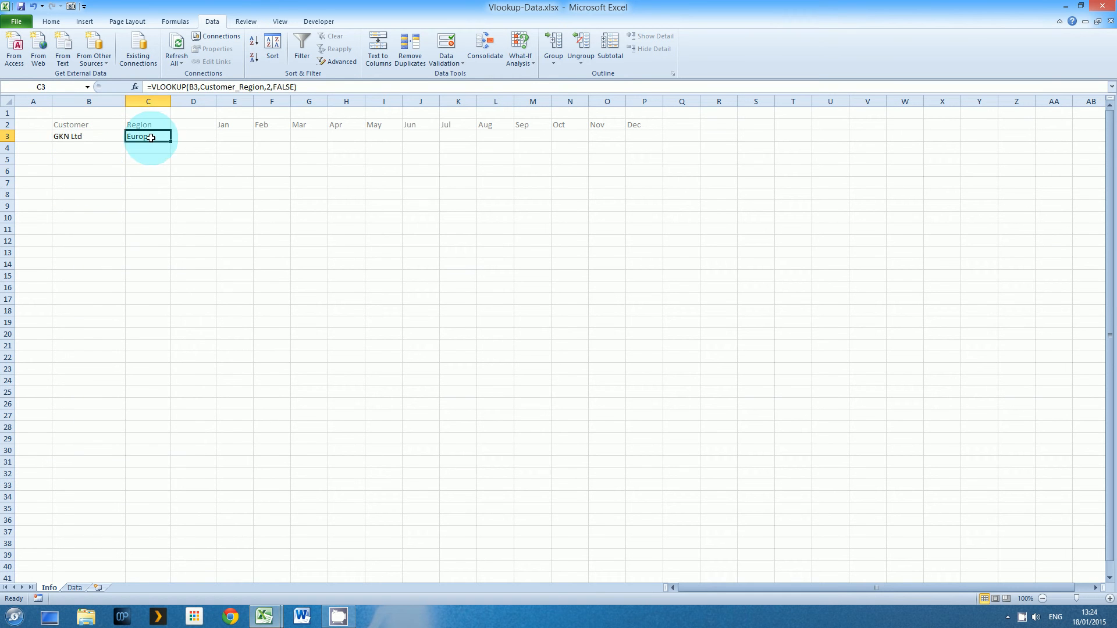
{"action": "left_click", "coordinate": [234, 136]}
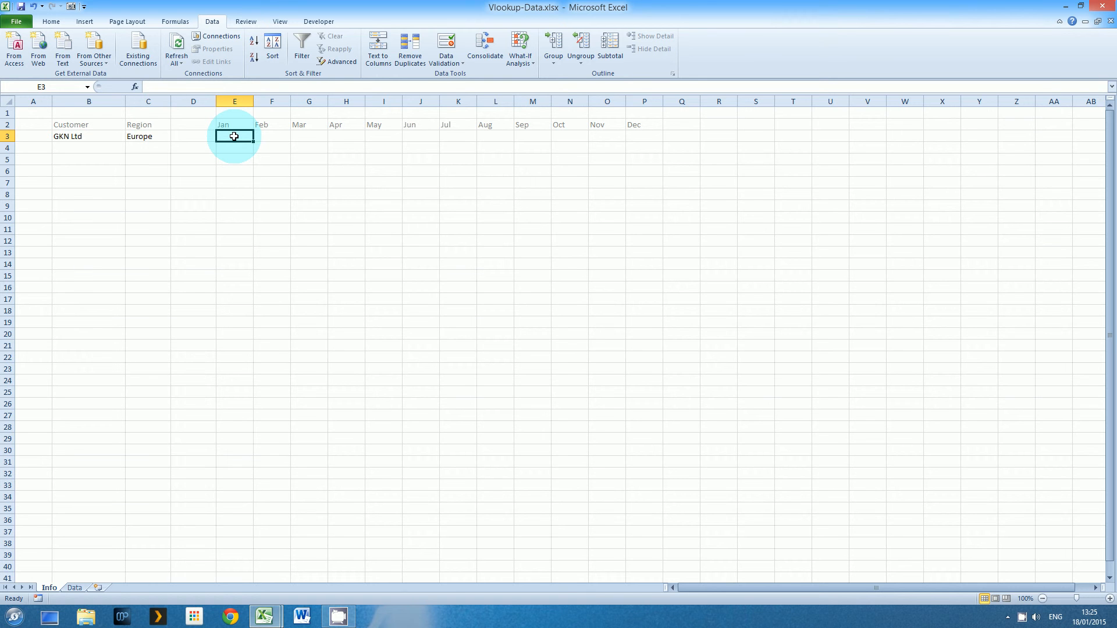
Enter =HLOOKUP(E2,Promotion,2,FALSE) in E3, selecting D1:O2 on the Data sheet, returning Asia
{"action": "type", "text": "="}
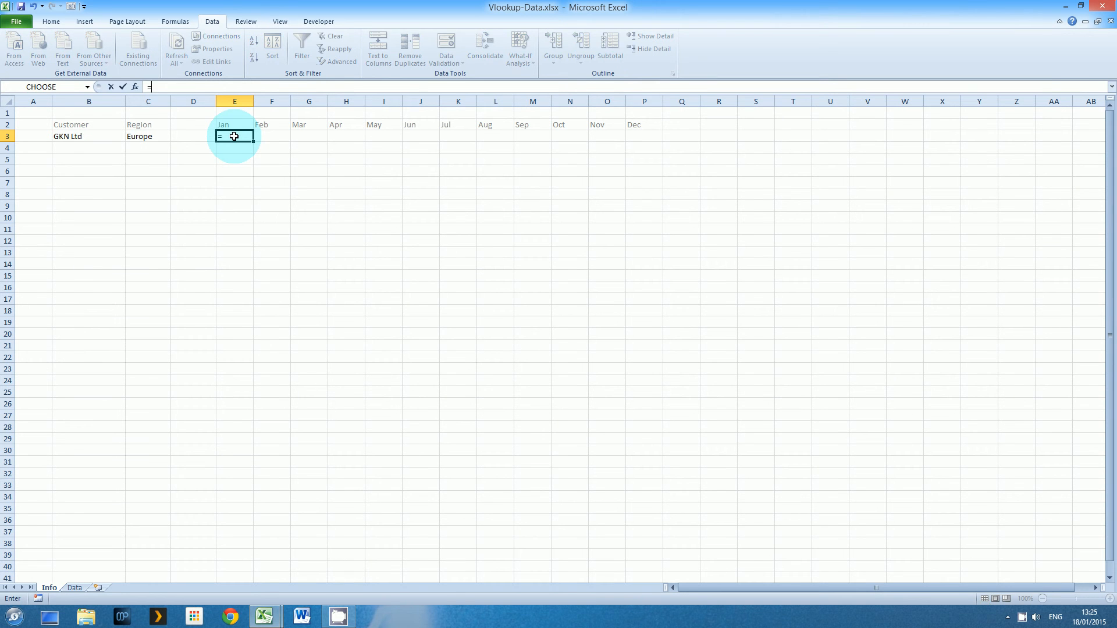
{"action": "type", "text": "hlo"}
{"action": "key", "text": "Tab"}
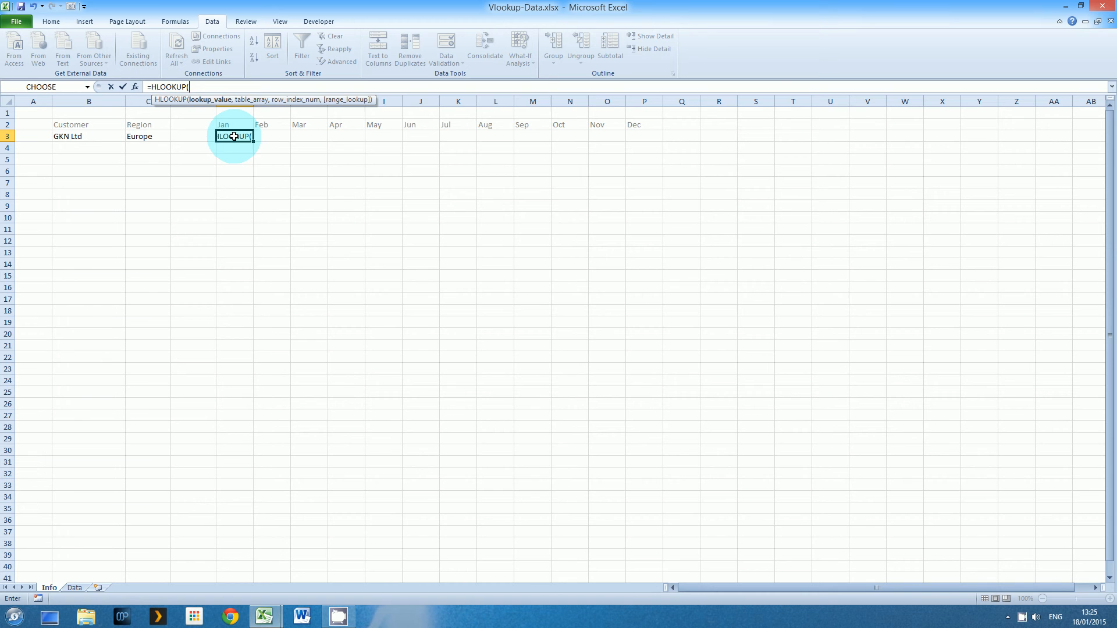
{"action": "type", "text": ","}
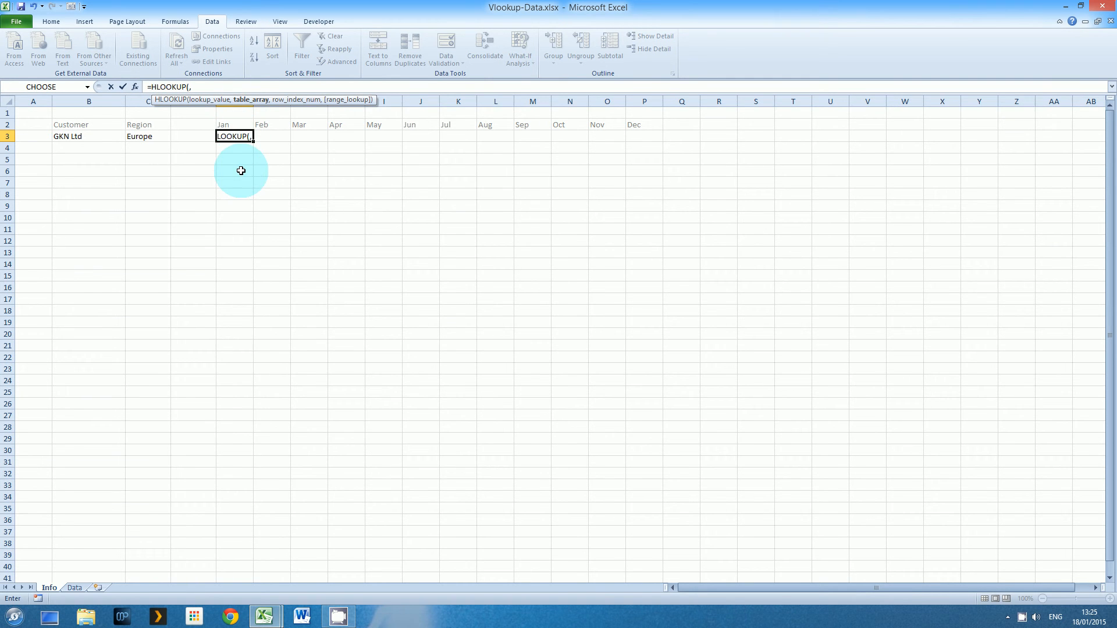
{"action": "key", "text": "BackSpace"}
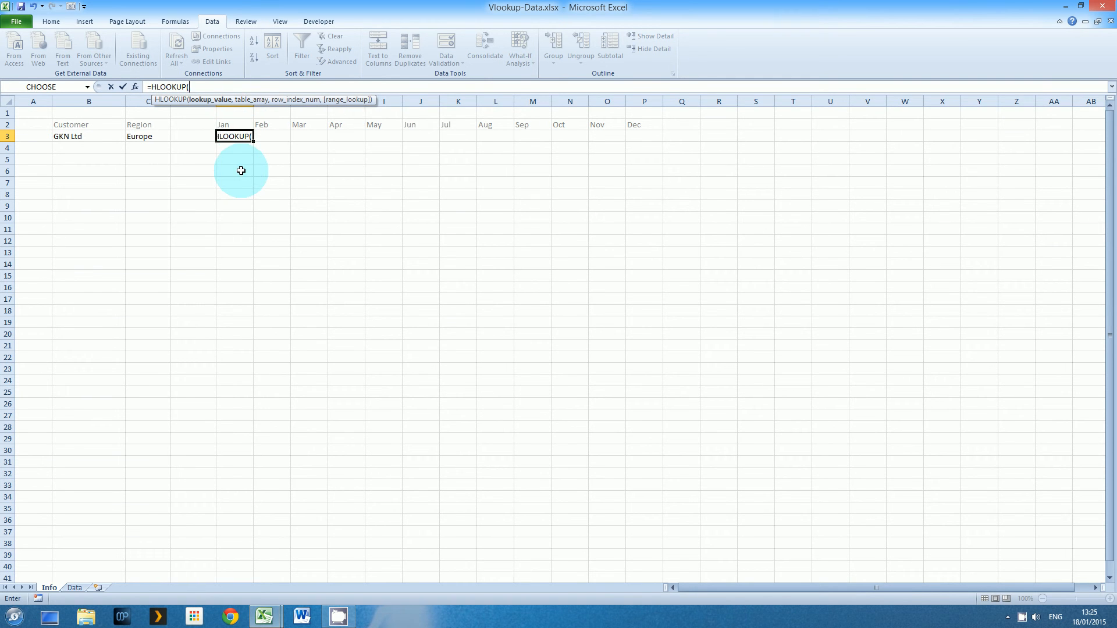
{"action": "left_click", "coordinate": [232, 124]}
{"action": "type", "text": ","}
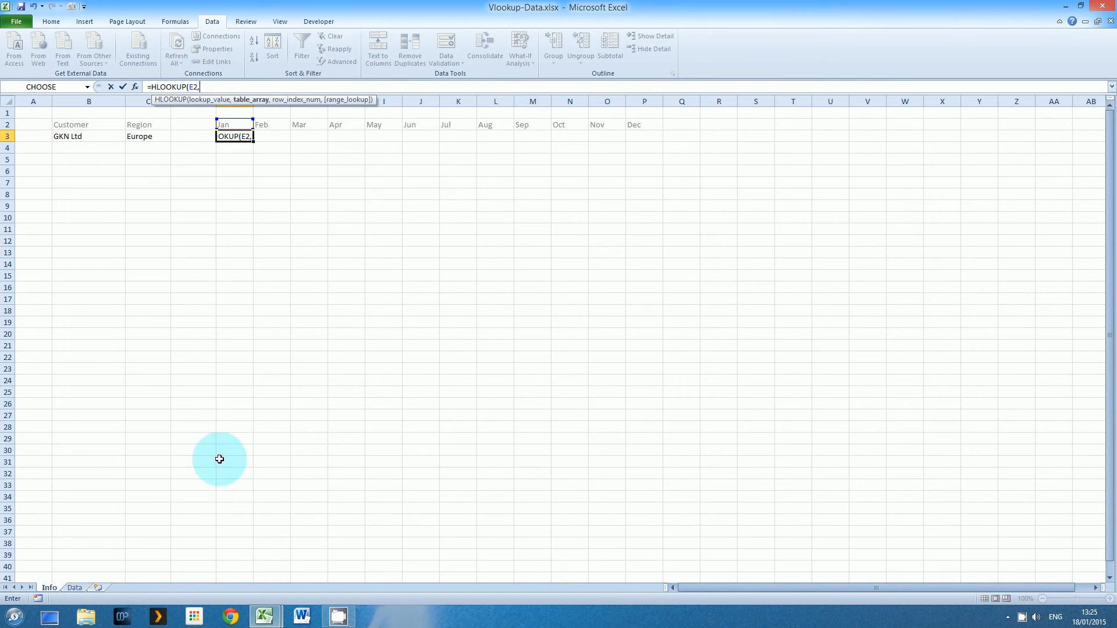
{"action": "left_click", "coordinate": [71, 589]}
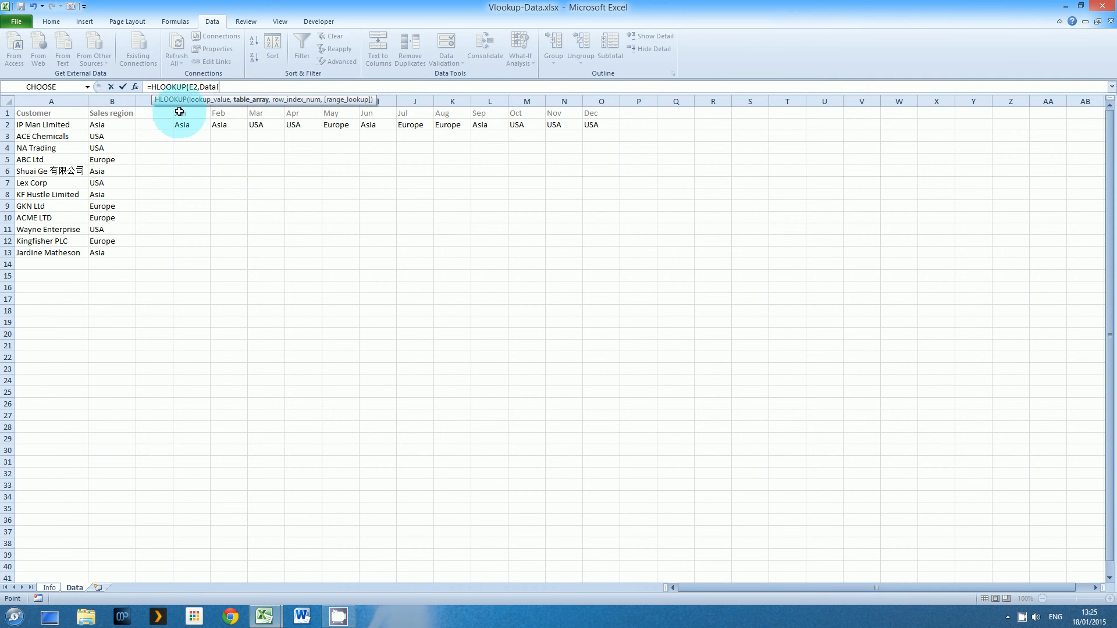
{"action": "left_click_drag", "start_coordinate": [179, 112], "coordinate": [596, 124]}
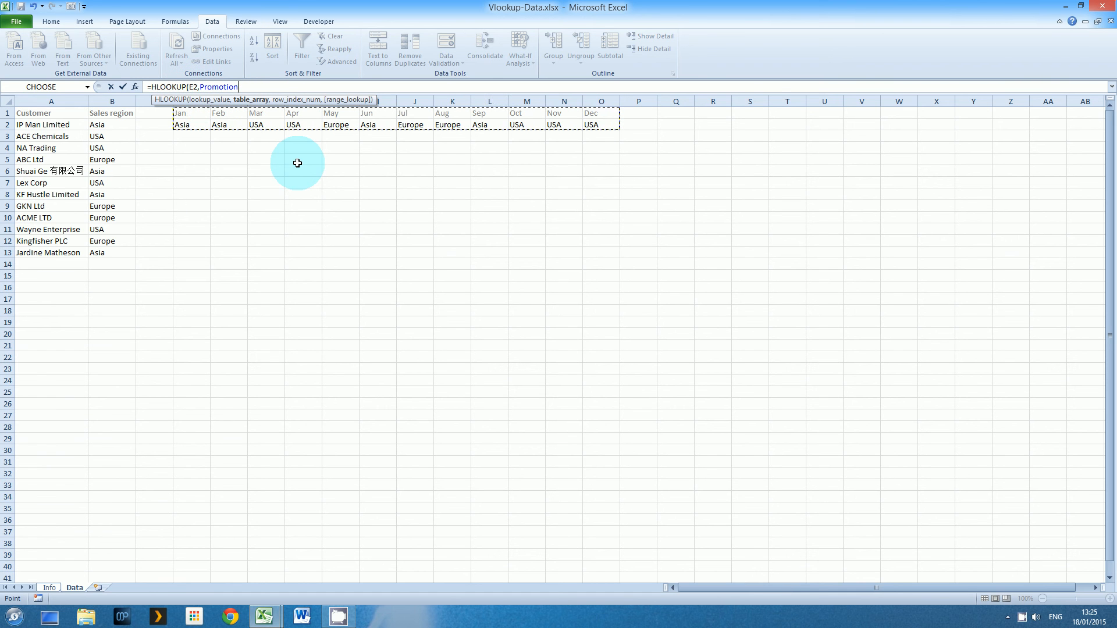
{"action": "type", "text": ","}
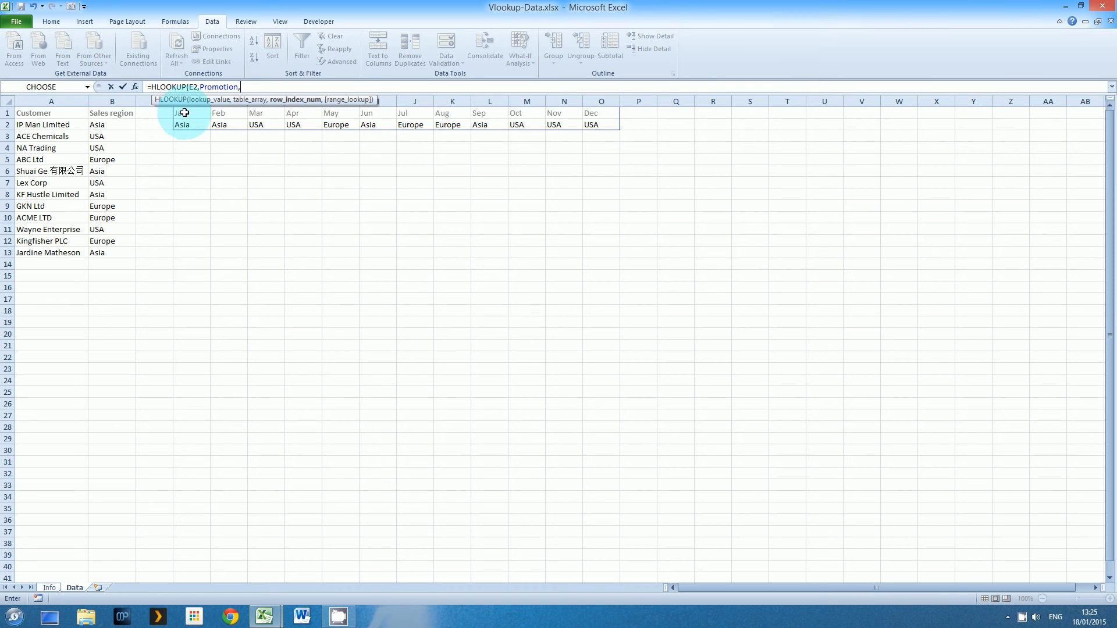
{"action": "type", "text": "2"}
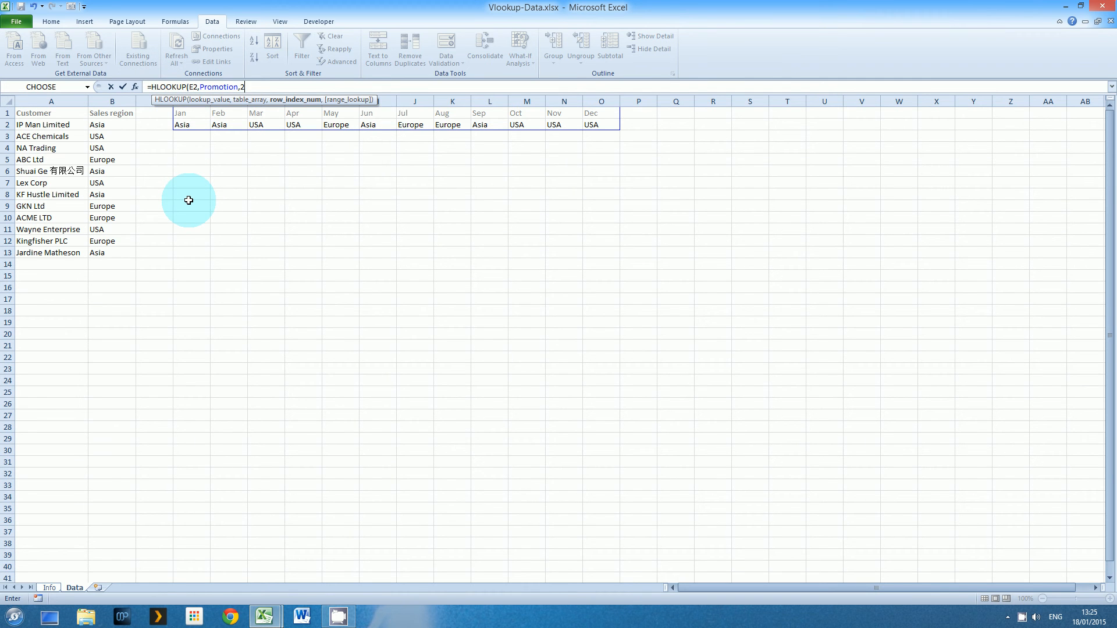
{"action": "type", "text": ","}
{"action": "key", "text": "Down"}
{"action": "key", "text": "Tab"}
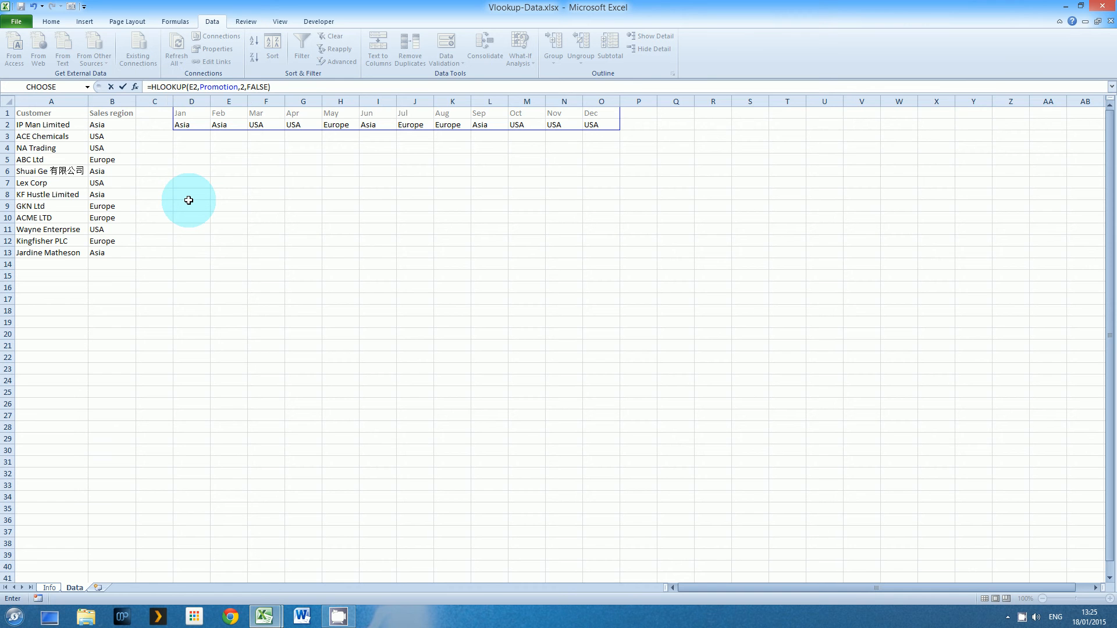
{"action": "key", "text": "Return"}
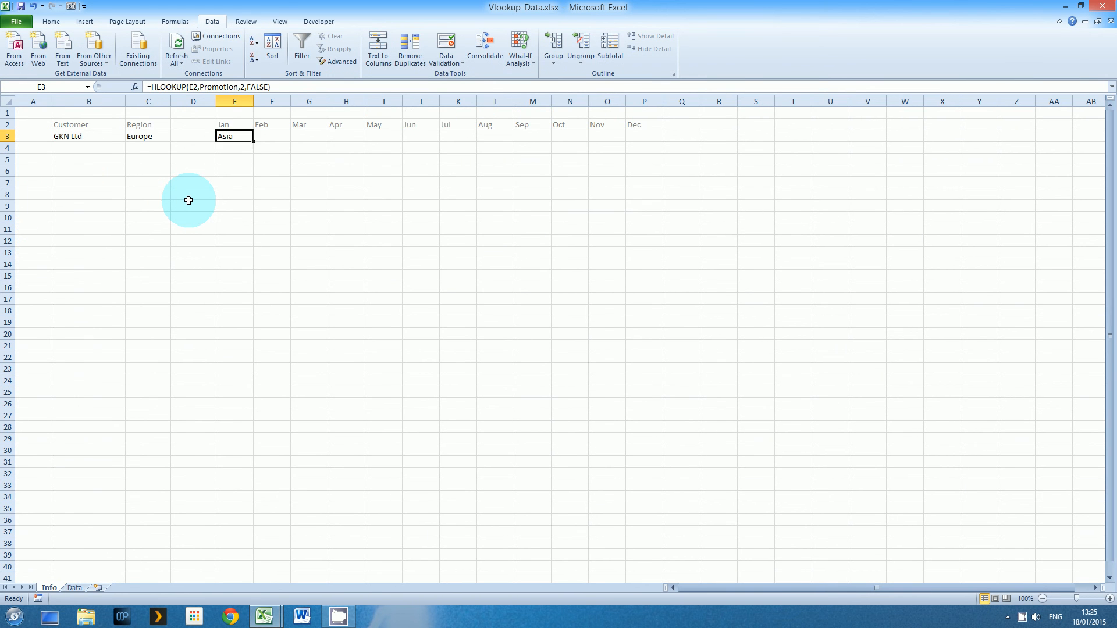
Copy the Jan HLOOKUP in E3 and paste it across F3:P3
{"action": "key", "text": "ctrl+c"}
{"action": "key", "text": "Right"}
{"action": "key", "text": "shift+Right"}
{"action": "key", "text": "shift+Right"}
{"action": "key", "text": "shift+Right"}
{"action": "key", "text": "shift+Right"}
{"action": "key", "text": "shift+Right"}
{"action": "key", "text": "shift+Right"}
{"action": "key", "text": "shift+Right"}
{"action": "key", "text": "shift+Right"}
{"action": "key", "text": "shift+Right"}
{"action": "key", "text": "shift+Right"}
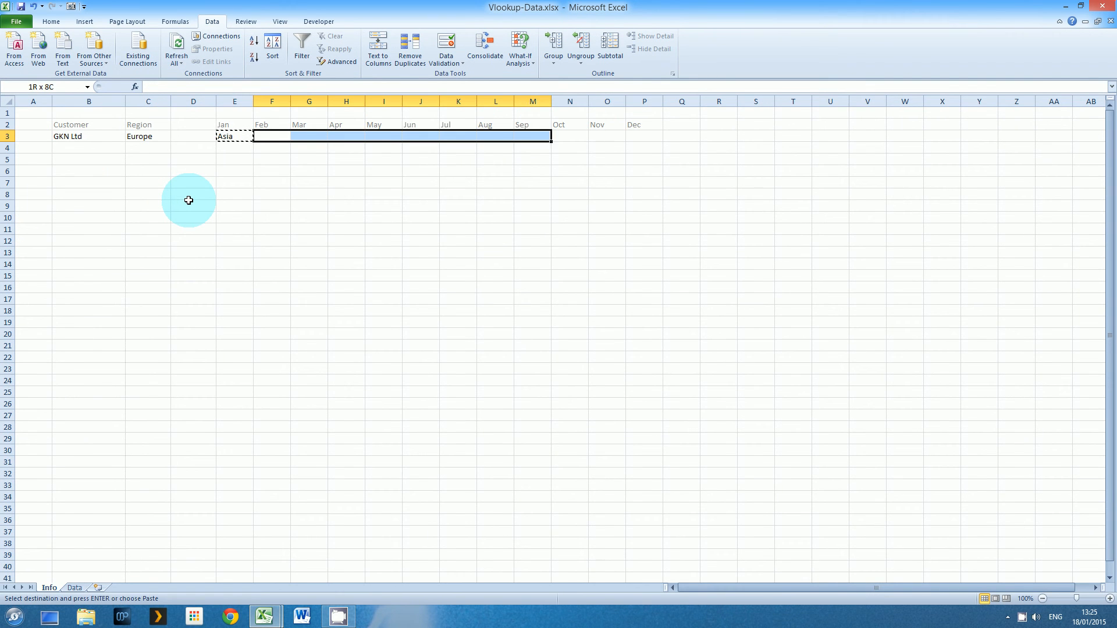
{"action": "key", "text": "Return"}
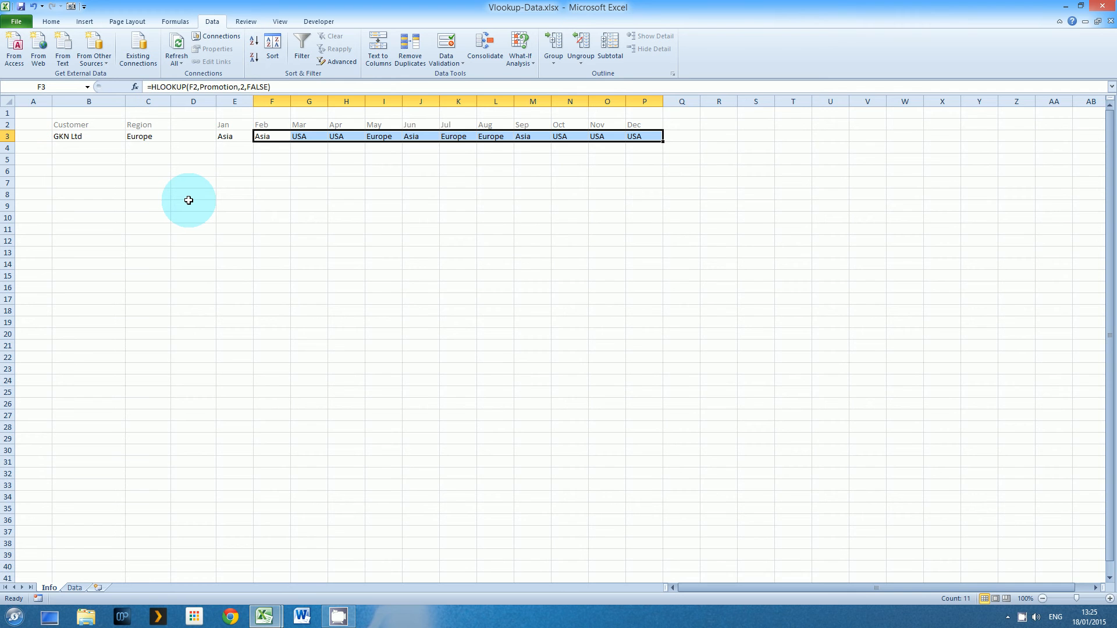
Inspect the pasted HLOOKUP formulas for Jan through May
{"action": "key", "text": "Left"}
{"action": "key", "text": "F2"}
{"action": "key", "text": "Tab"}
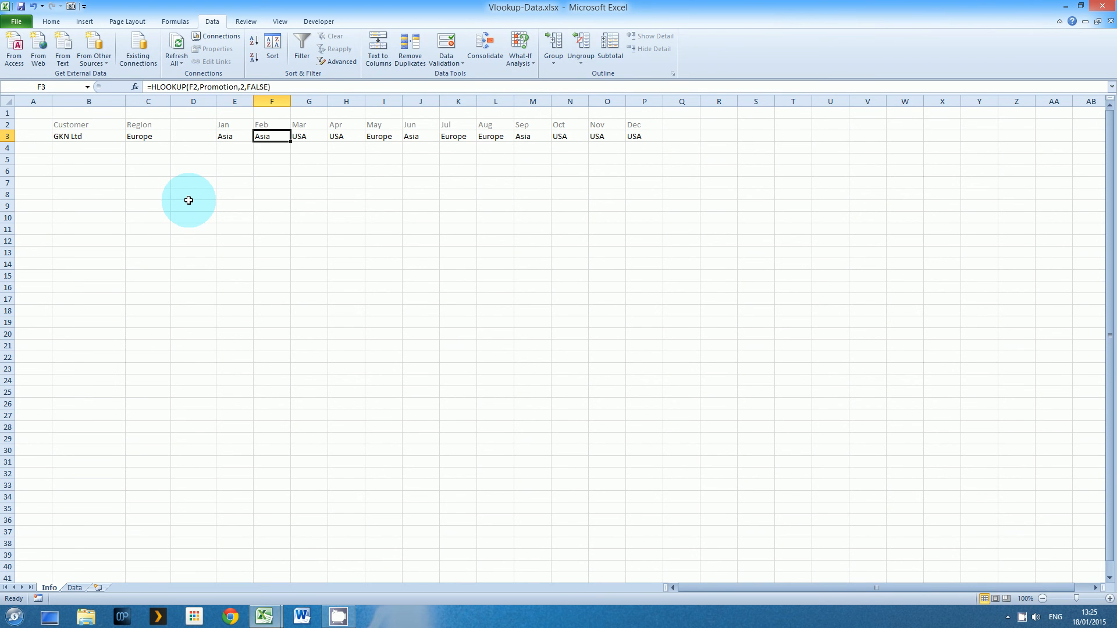
{"action": "key", "text": "F2"}
{"action": "key", "text": "Tab"}
{"action": "key", "text": "F2"}
{"action": "key", "text": "Tab"}
{"action": "key", "text": "F2"}
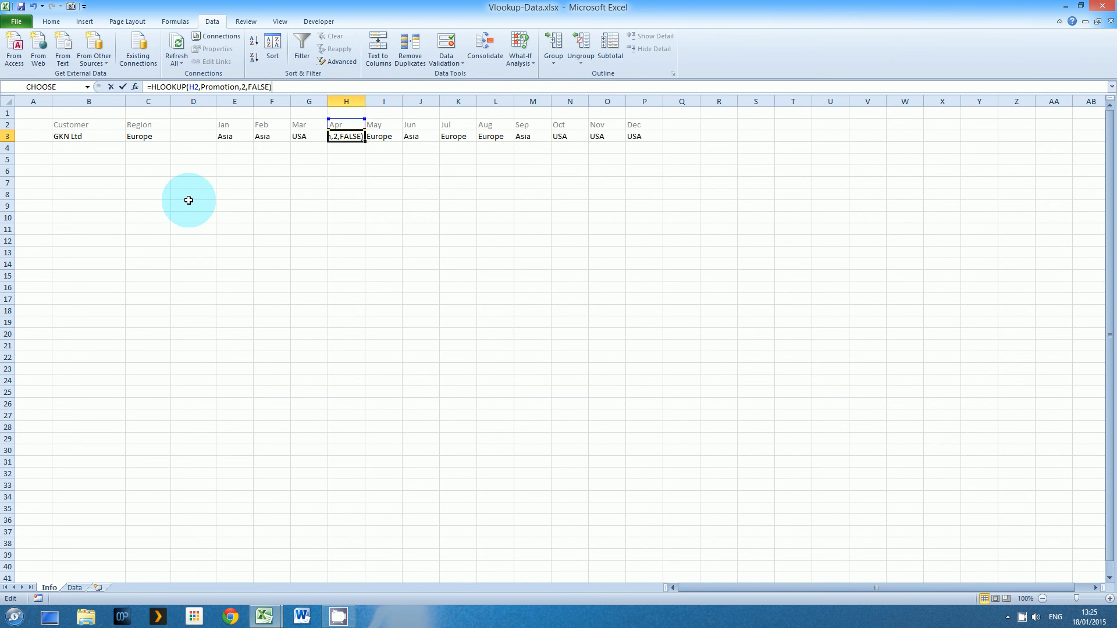
{"action": "key", "text": "Tab"}
{"action": "key", "text": "F2"}
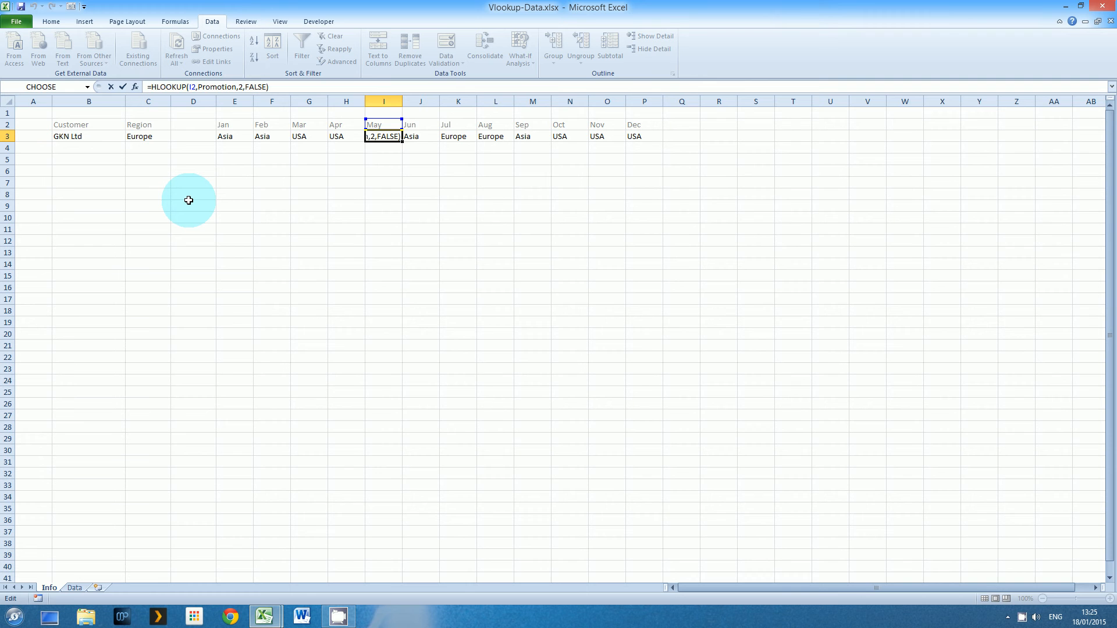
{"action": "key", "text": "Return"}
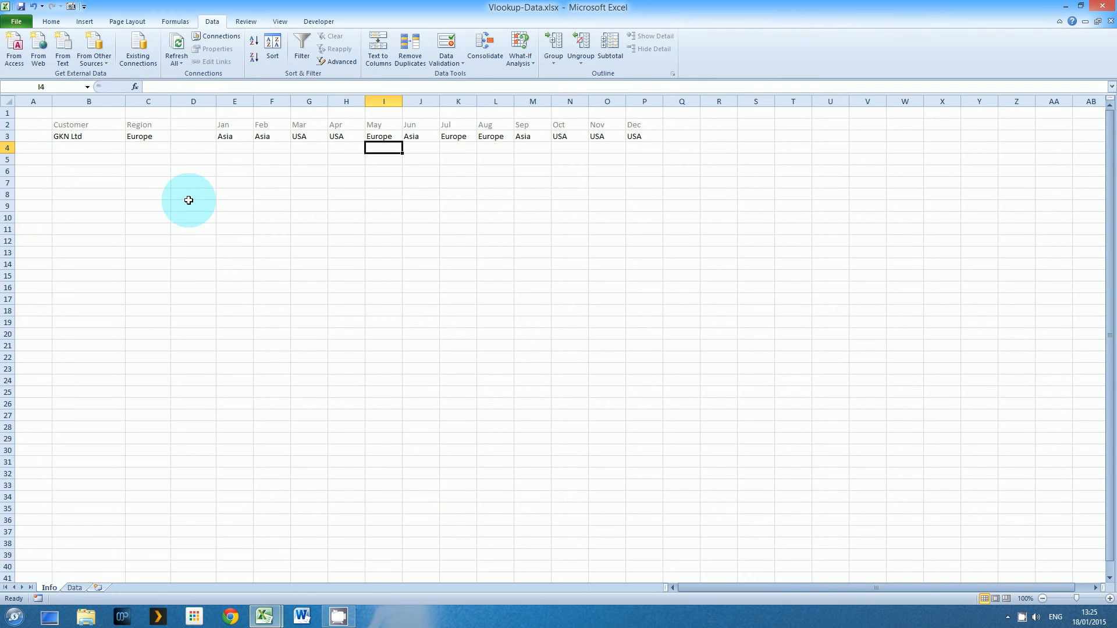
Compare the Jan formula with C3's region lookup and reopen Jan for editing
{"action": "key", "text": "Up"}
{"action": "key", "text": "Left"}
{"action": "key", "text": "Left"}
{"action": "key", "text": "Left"}
{"action": "key", "text": "Left"}
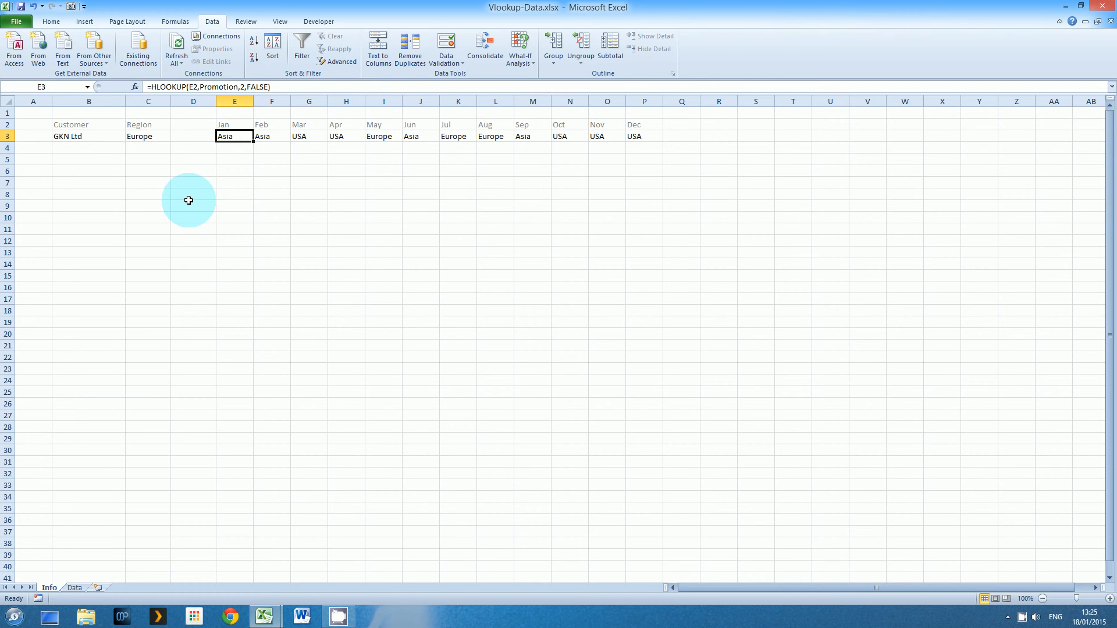
{"action": "key", "text": "Left"}
{"action": "key", "text": "Left"}
{"action": "key", "text": "Right"}
{"action": "key", "text": "Right"}
{"action": "key", "text": "Left"}
{"action": "key", "text": "Left"}
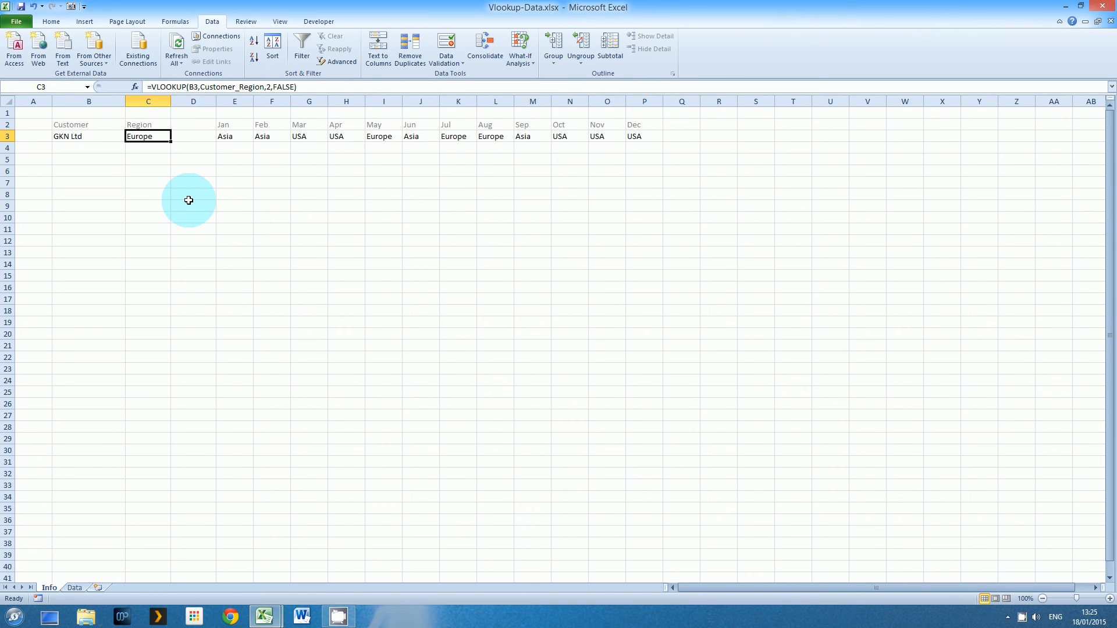
{"action": "key", "text": "Right"}
{"action": "key", "text": "Right"}
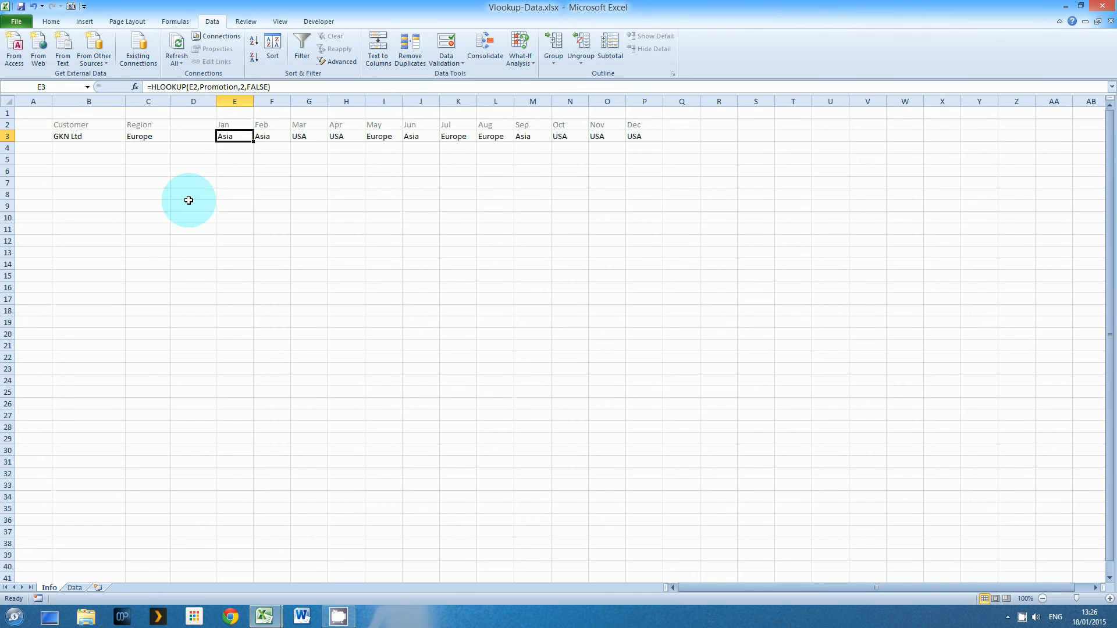
{"action": "key", "text": "F2"}
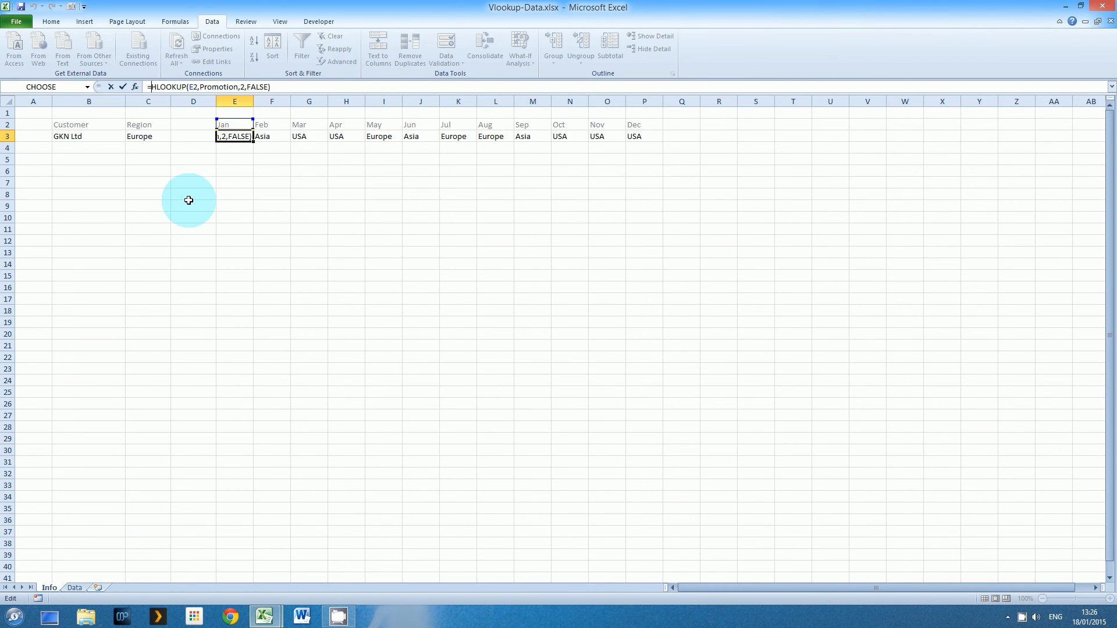
Rewrite E3 as =IF(C3<>HLOOKUP(E2,Promotion,2,FALSE),"",HLOOKUP(E2,Promotion,2,FALSE))
{"action": "type", "text": "if("}
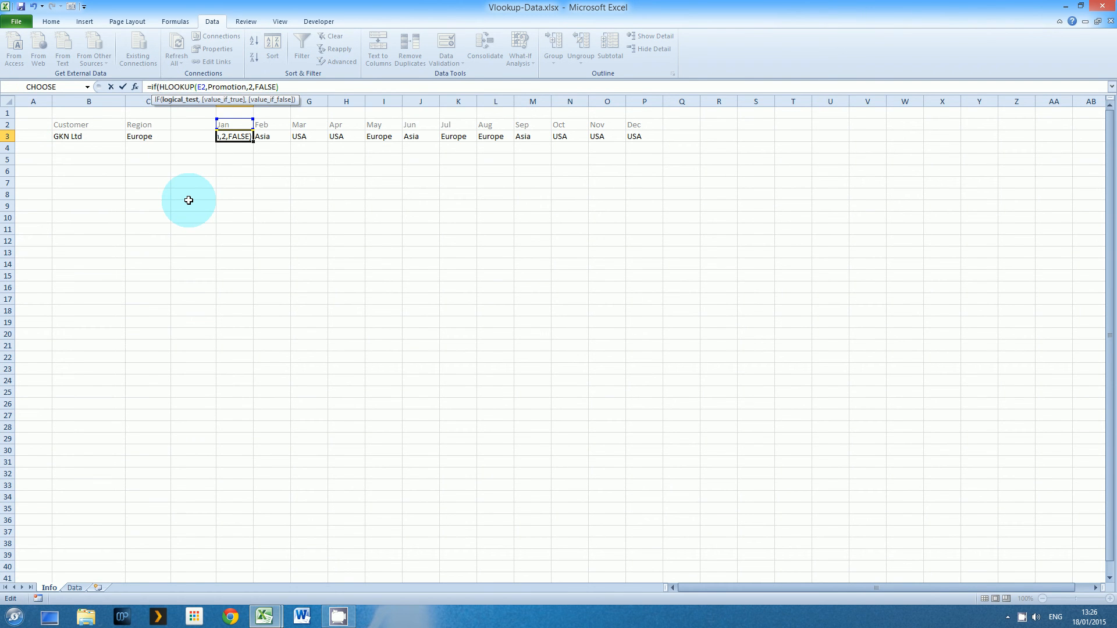
{"action": "left_click", "coordinate": [138, 136]}
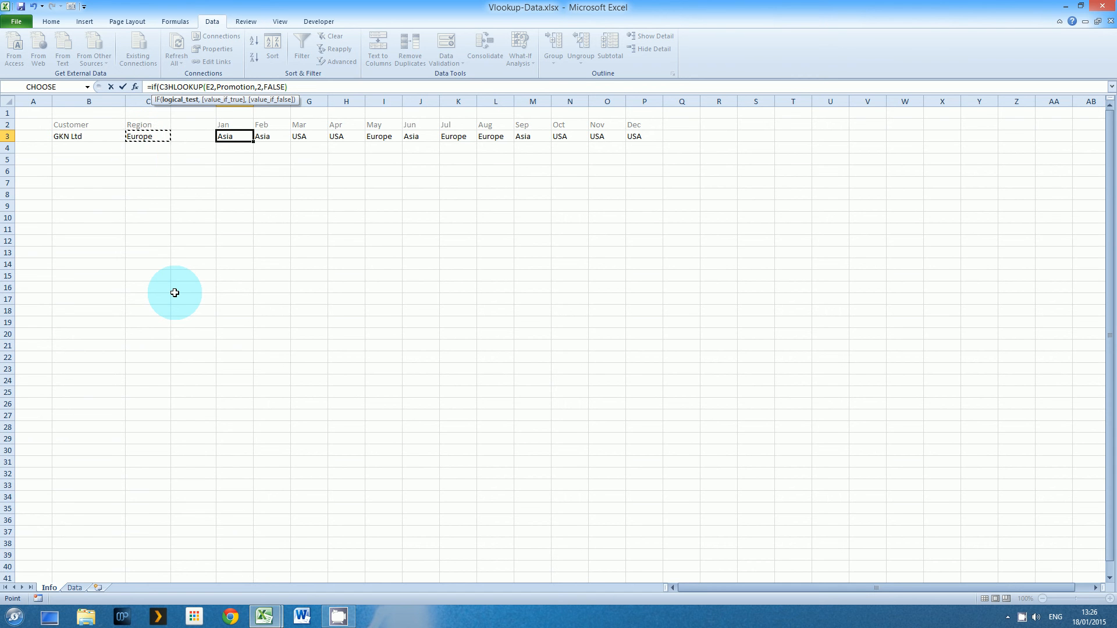
{"action": "type", "text": "<>"}
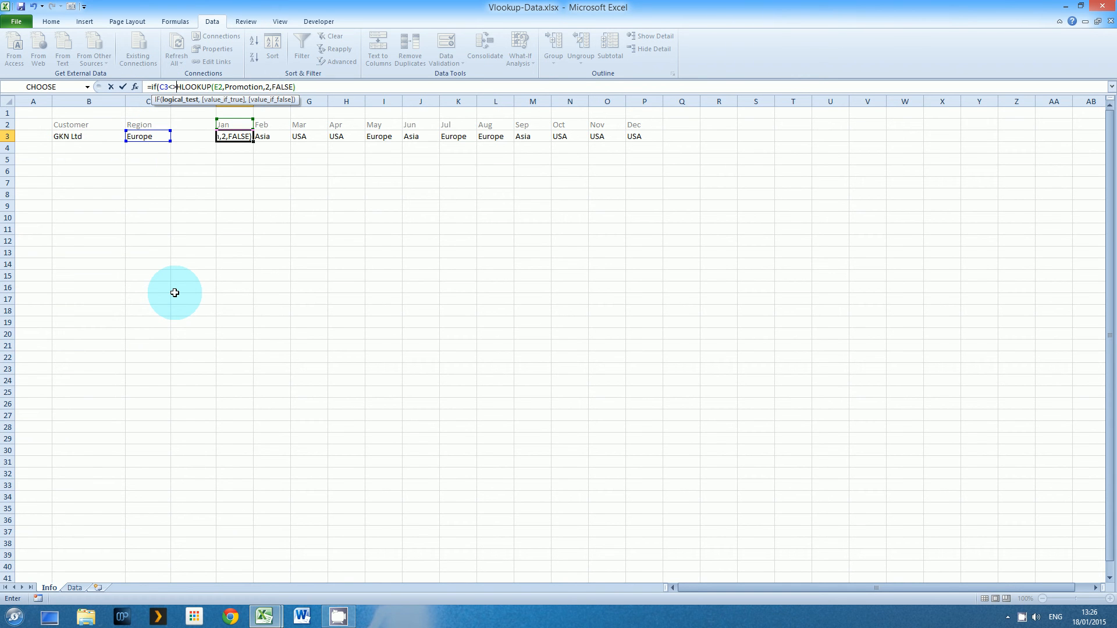
{"action": "key", "text": "End"}
{"action": "left_click", "coordinate": [322, 87]}
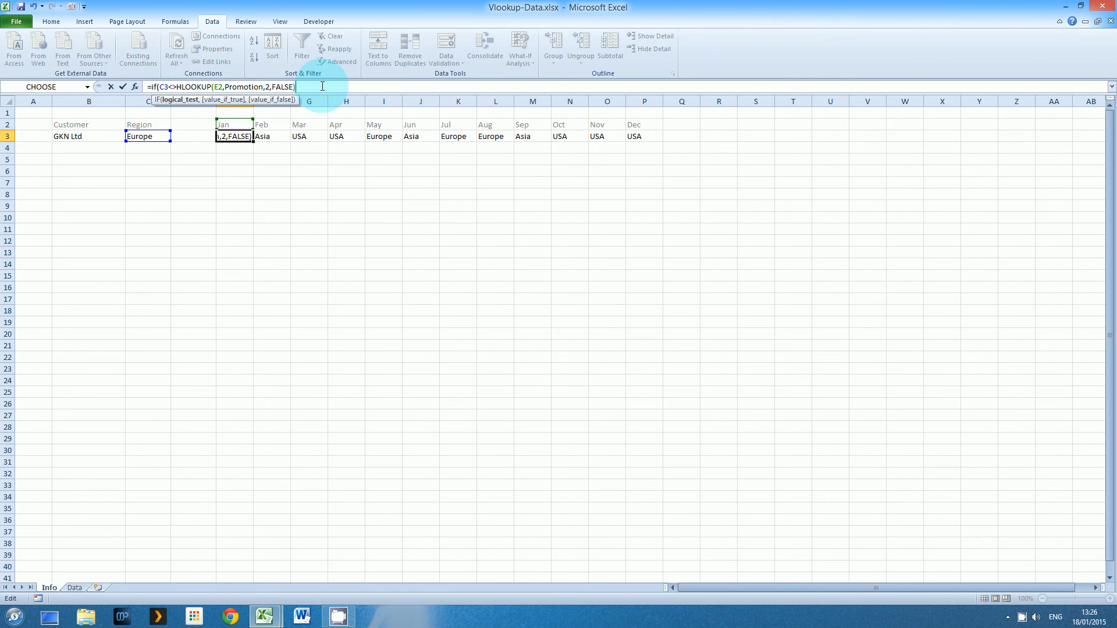
{"action": "type", "text": ",\"\""}
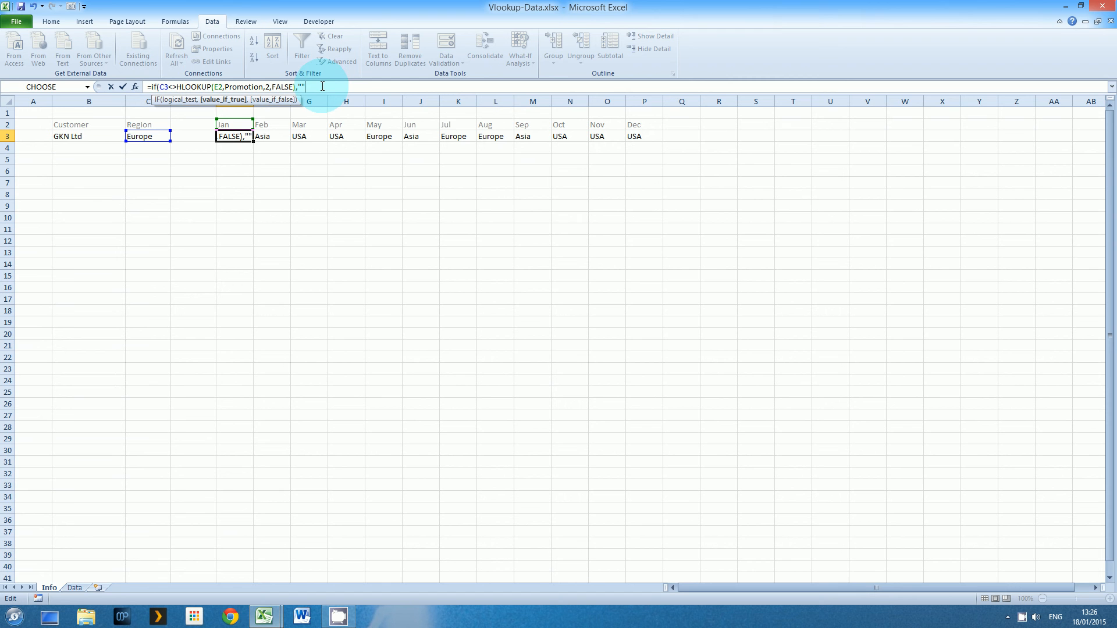
{"action": "type", "text": ","}
{"action": "left_click_drag", "start_coordinate": [297, 87], "coordinate": [178, 90]}
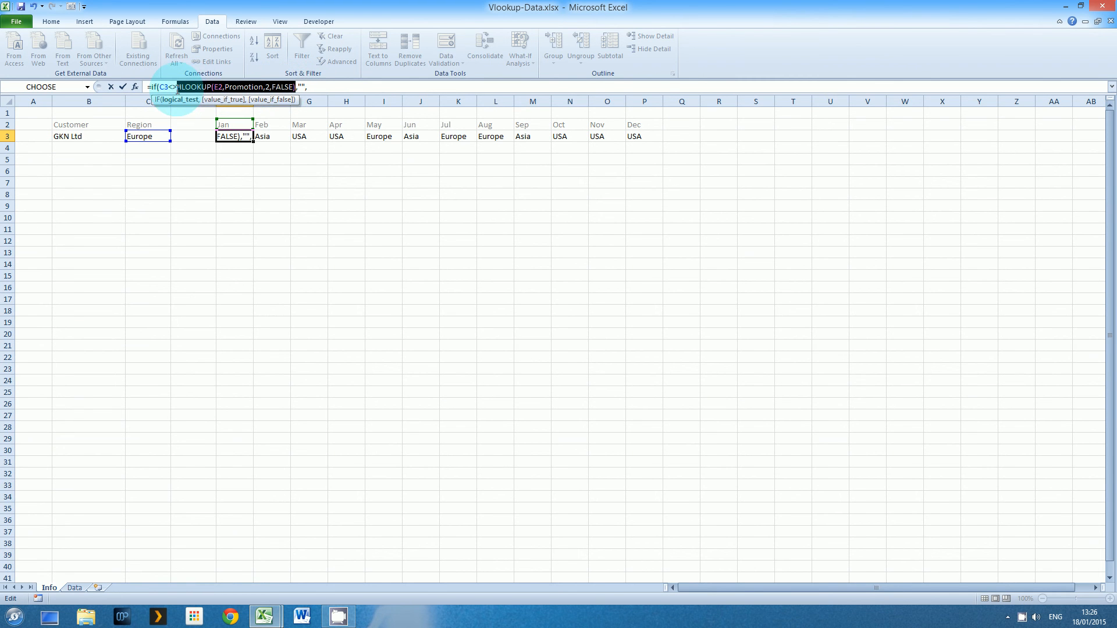
{"action": "key", "text": "ctrl+c"}
{"action": "left_click", "coordinate": [344, 87]}
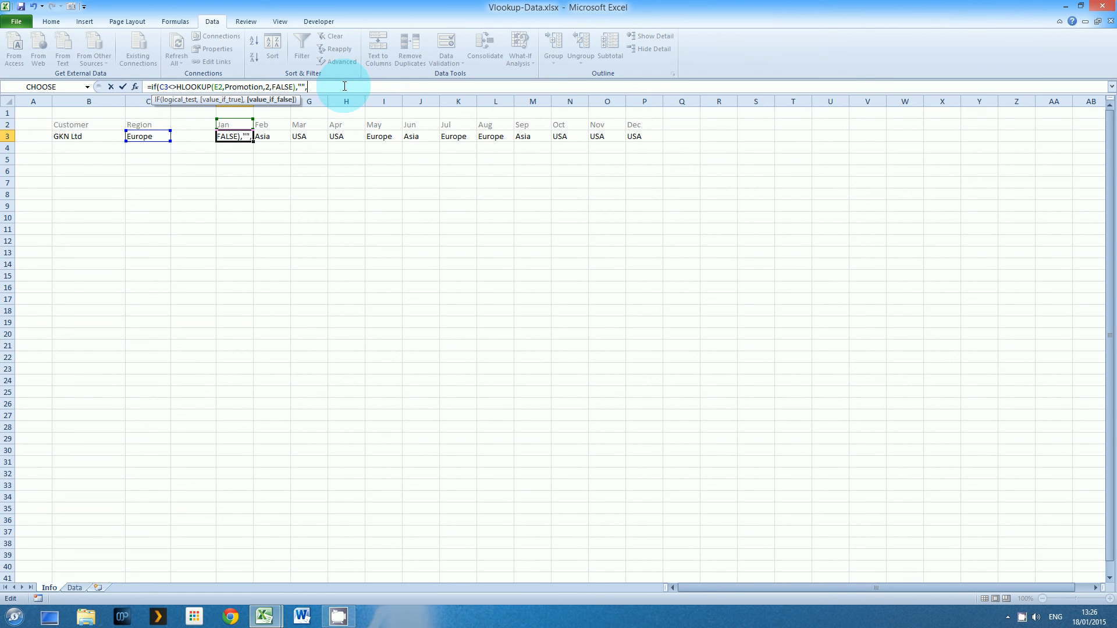
{"action": "key", "text": "ctrl+v"}
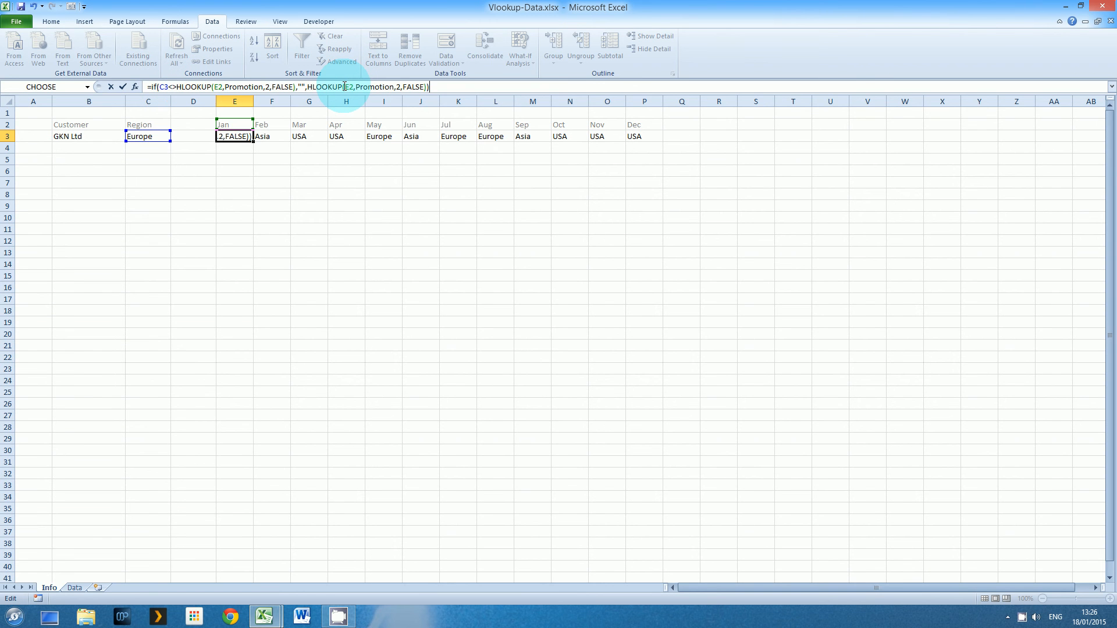
{"action": "key", "text": "Return"}
Copy the new Jan formula across Feb to Dec (F3:P3)
{"action": "key", "text": "Up"}
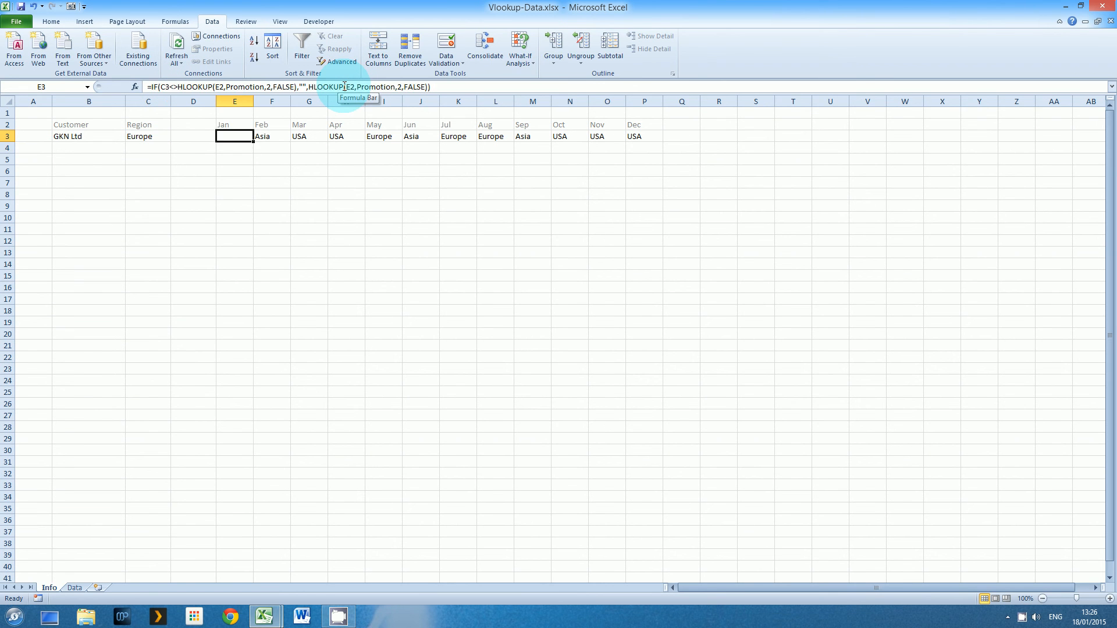
{"action": "key", "text": "ctrl+c"}
{"action": "key", "text": "Right"}
{"action": "key", "text": "shift+Right"}
{"action": "key", "text": "shift+Right"}
{"action": "key", "text": "shift+Right"}
{"action": "key", "text": "shift+Right"}
{"action": "key", "text": "shift+Right"}
{"action": "key", "text": "shift+Right"}
{"action": "key", "text": "shift+Right"}
{"action": "key", "text": "shift+Right"}
{"action": "key", "text": "shift+Right"}
{"action": "key", "text": "shift+Right"}
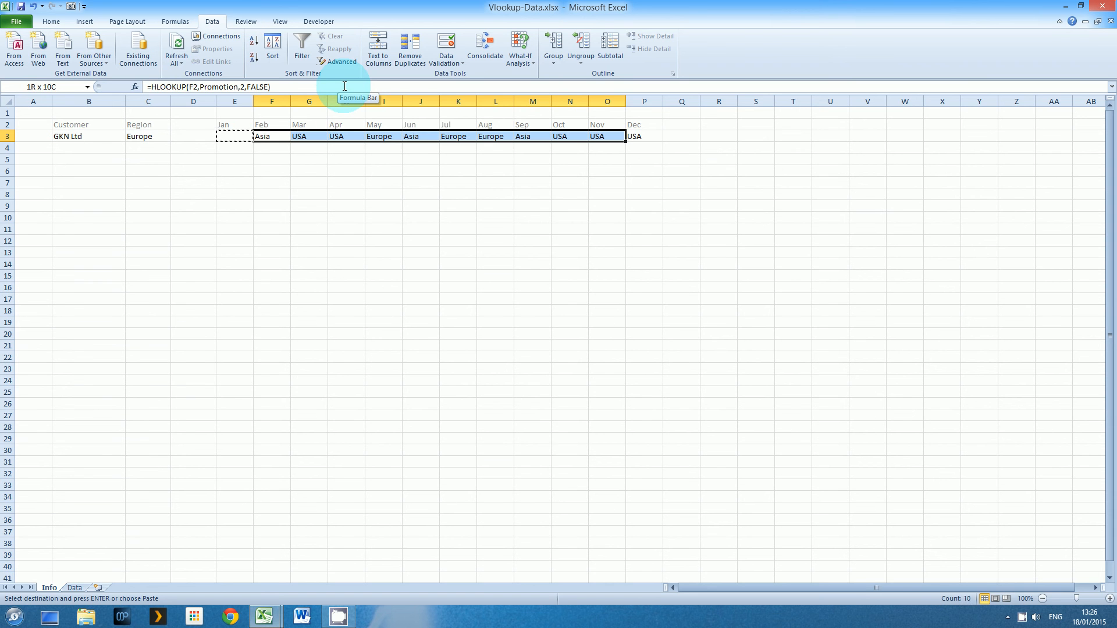
{"action": "key", "text": "Return"}
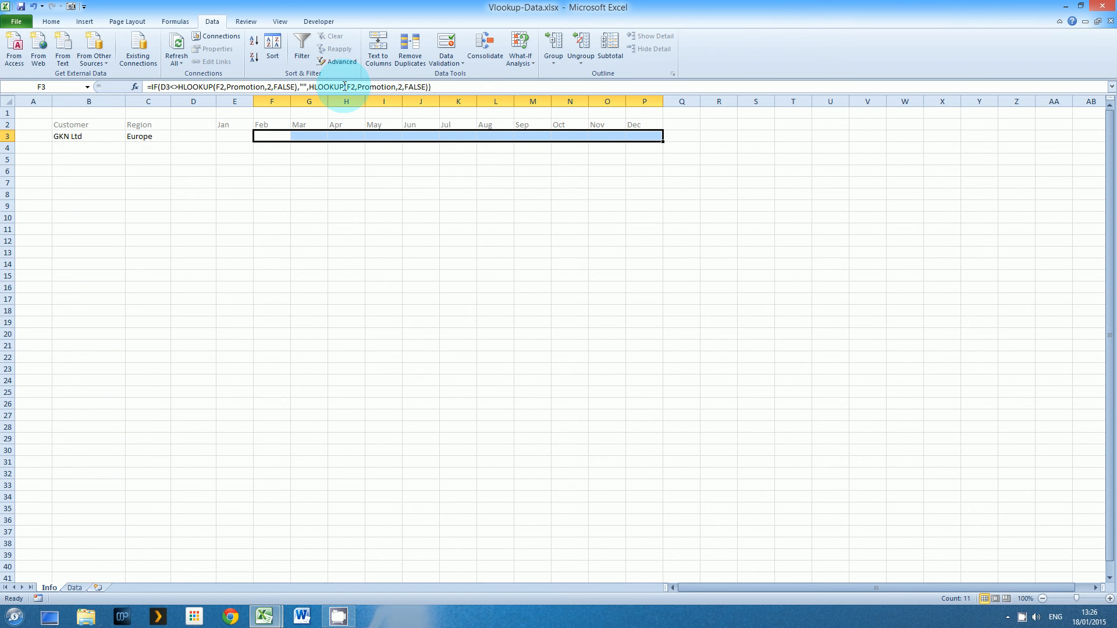
Inspect the January through May month formulas to check their cell references
{"action": "left_click", "coordinate": [236, 136]}
{"action": "key", "text": "F2"}
{"action": "key", "text": "Escape"}
{"action": "key", "text": "Right"}
{"action": "key", "text": "F2"}
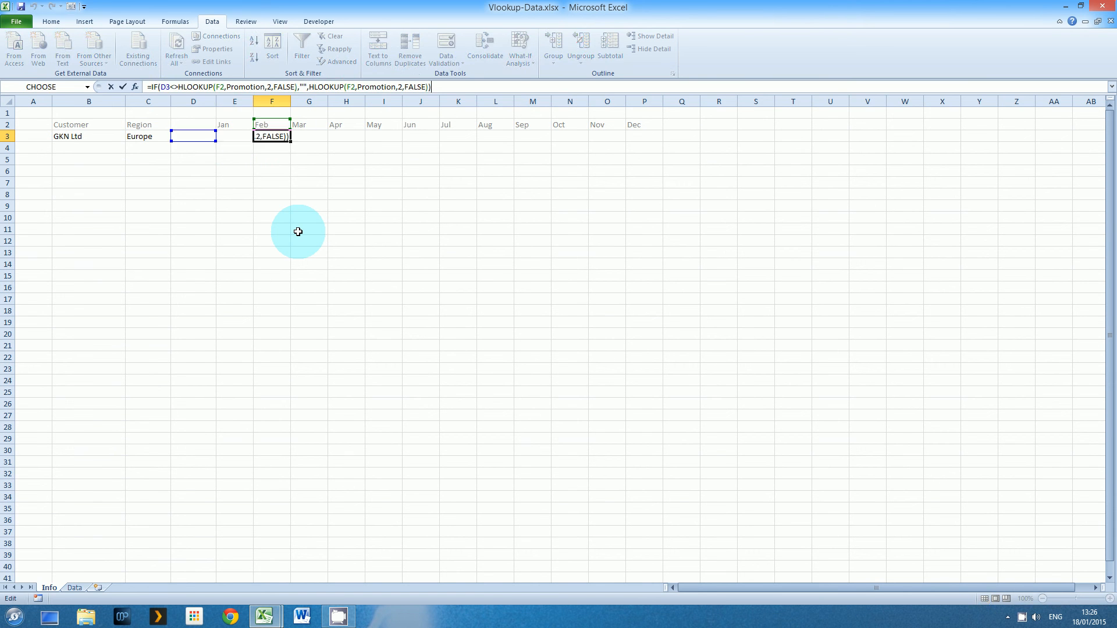
{"action": "key", "text": "Escape"}
{"action": "key", "text": "Right"}
{"action": "key", "text": "F2"}
{"action": "key", "text": "Escape"}
{"action": "key", "text": "Right"}
{"action": "key", "text": "F2"}
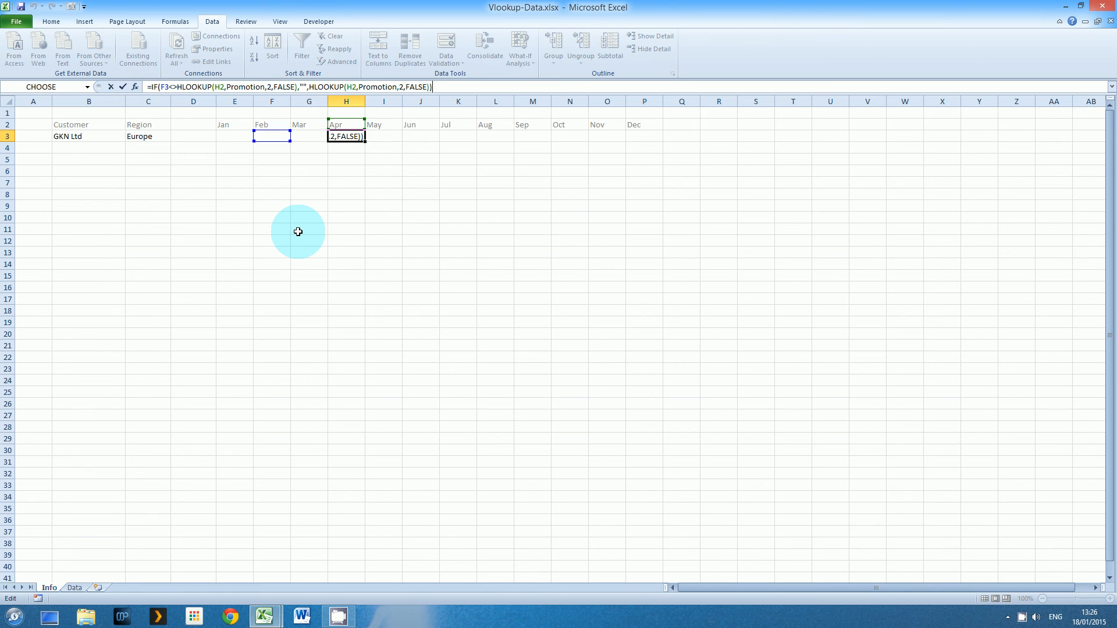
{"action": "key", "text": "Escape"}
{"action": "key", "text": "Right"}
{"action": "key", "text": "F2"}
{"action": "key", "text": "Escape"}
Anchor the region reference in the January formula in E3 by changing C3 to $C3
{"action": "key", "text": "Left"}
{"action": "key", "text": "Left"}
{"action": "key", "text": "Left"}
{"action": "key", "text": "Left"}
{"action": "key", "text": "F2"}
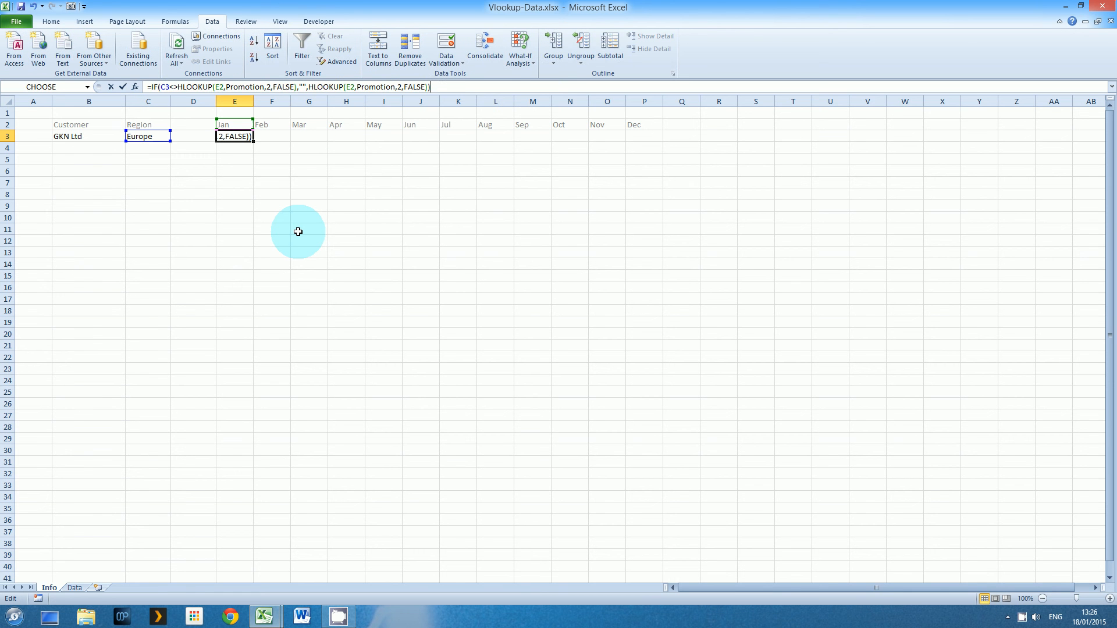
{"action": "left_click", "coordinate": [161, 86]}
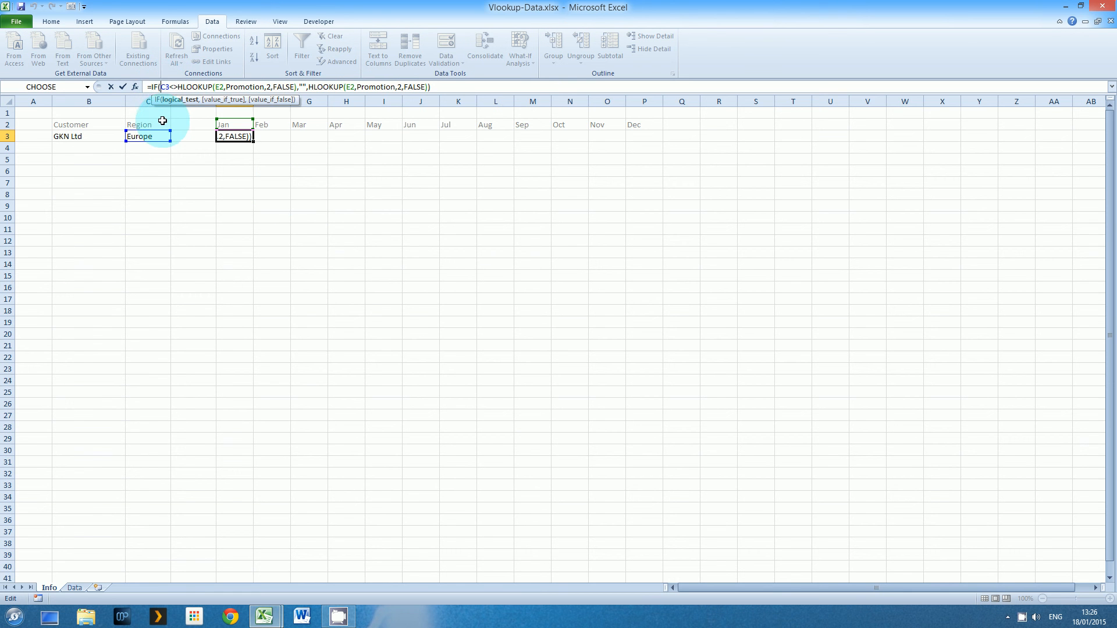
{"action": "type", "text": "$"}
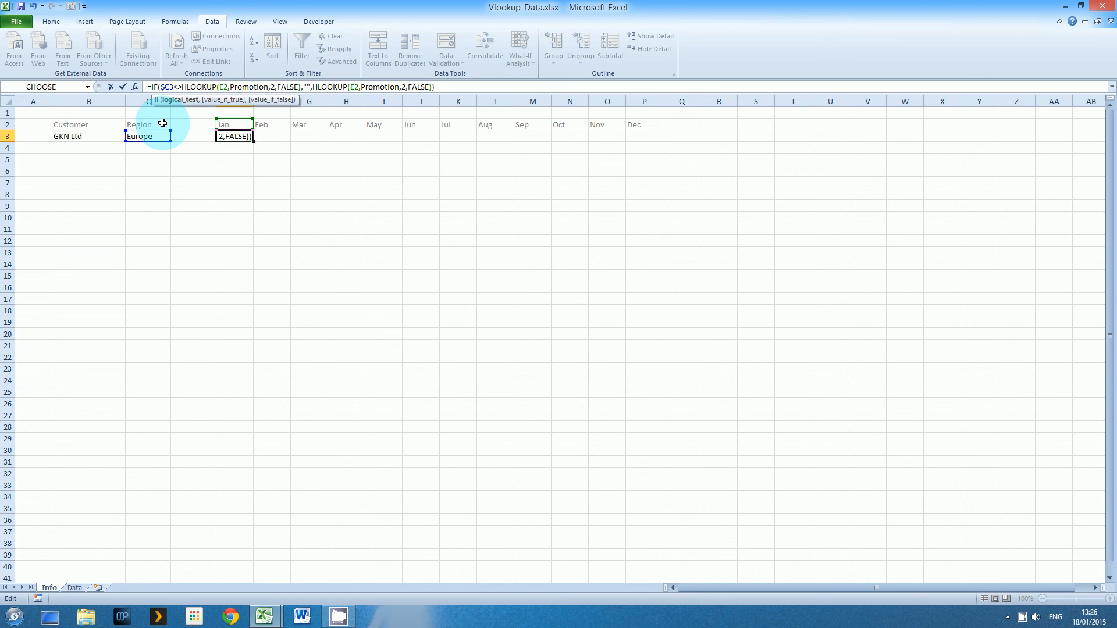
{"action": "key", "text": "Escape"}
Copy the corrected E3 formula across F3:P3 and verify the May formula
{"action": "key", "text": "ctrl+c"}
{"action": "key", "text": "Right"}
{"action": "key", "text": "shift+Right"}
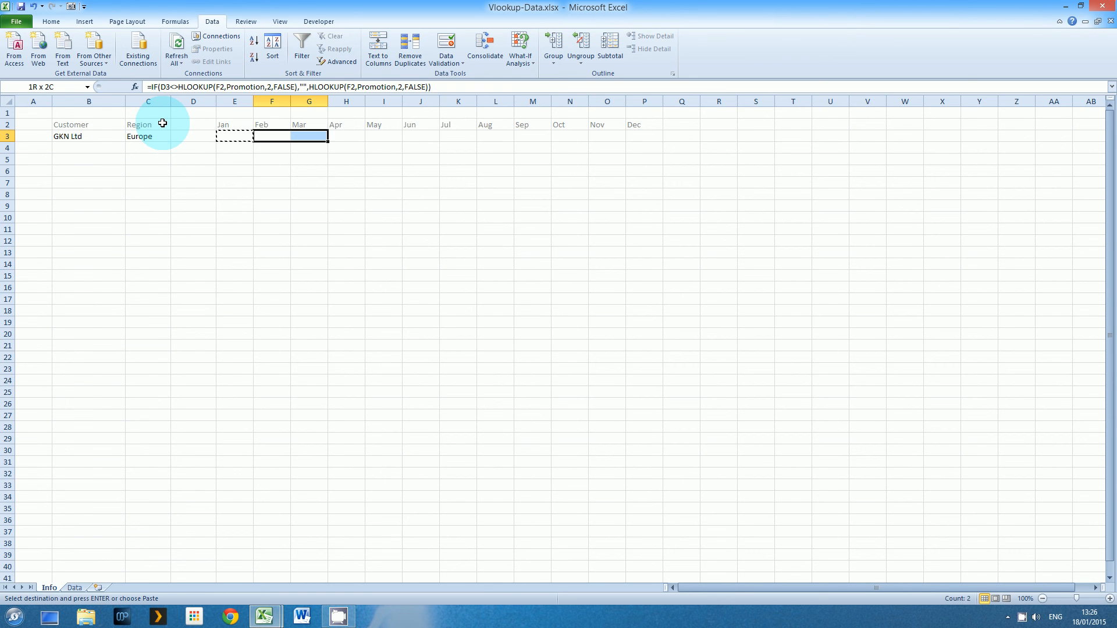
{"action": "key", "text": "shift+Right"}
{"action": "key", "text": "shift+Right"}
{"action": "key", "text": "shift+Right"}
{"action": "key", "text": "shift+Right"}
{"action": "key", "text": "shift+Right"}
{"action": "key", "text": "shift+Right"}
{"action": "key", "text": "shift+Right"}
{"action": "key", "text": "shift+Right"}
{"action": "key", "text": "shift+Right"}
{"action": "key", "text": "Return"}
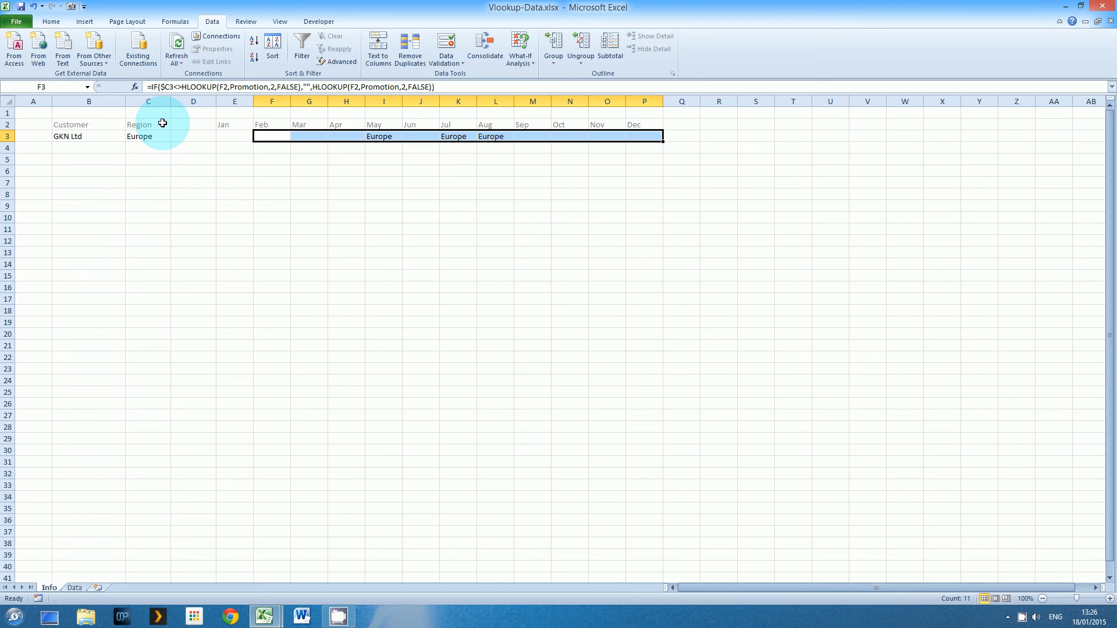
{"action": "key", "text": "Right"}
{"action": "key", "text": "Right"}
{"action": "key", "text": "Right"}
{"action": "key", "text": "F2"}
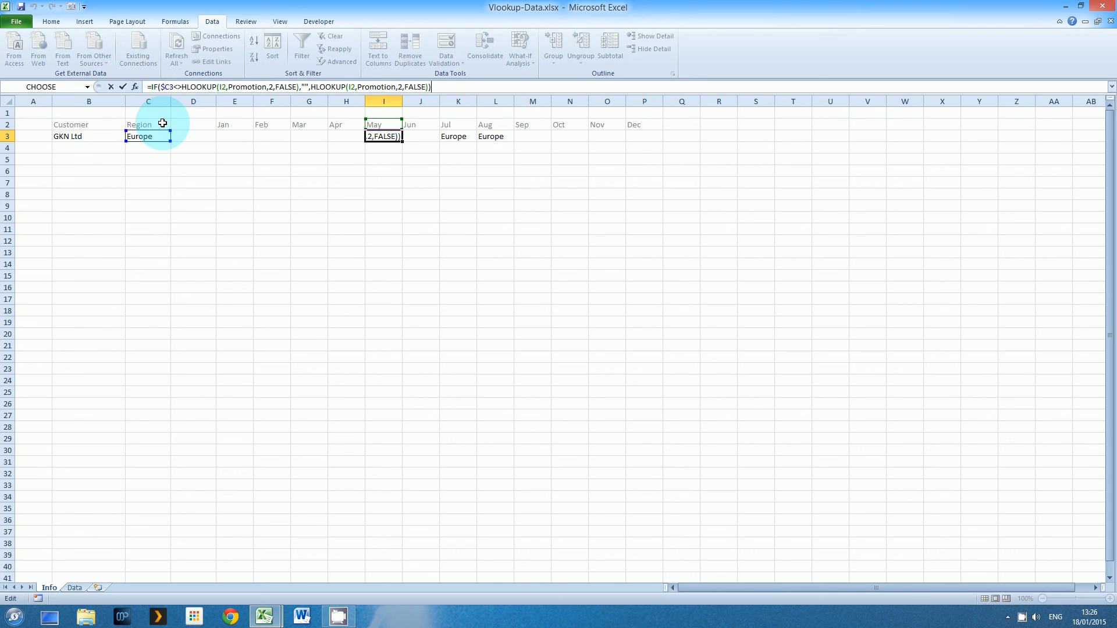
{"action": "key", "text": "Escape"}
Pick ACE Chemicals as the customer and check the region and month formulas
{"action": "left_click", "coordinate": [70, 136]}
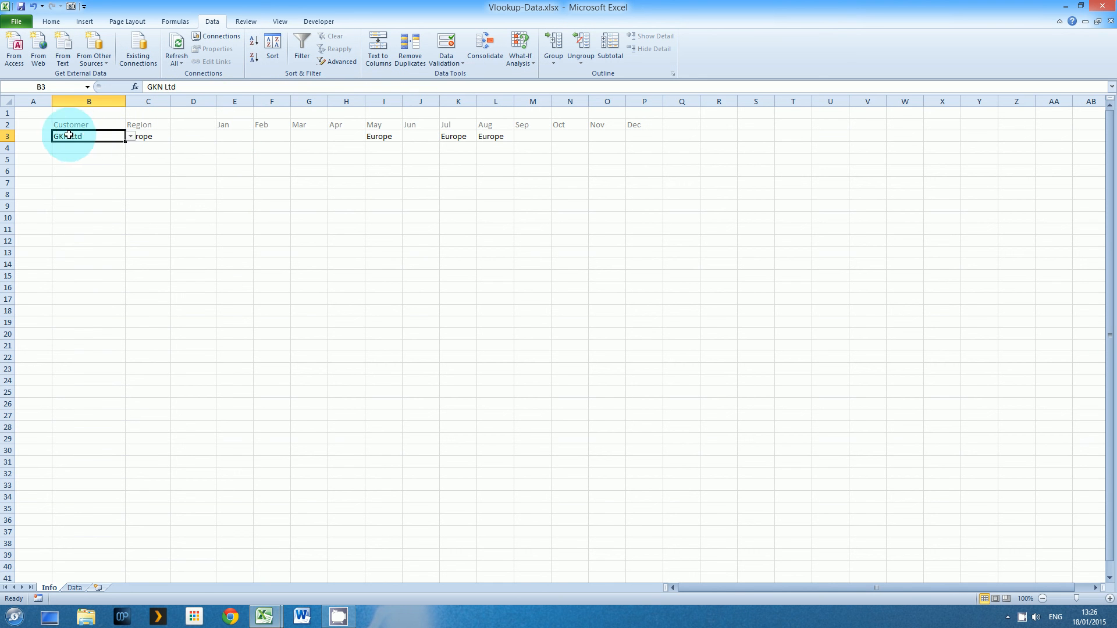
{"action": "left_click", "coordinate": [131, 136]}
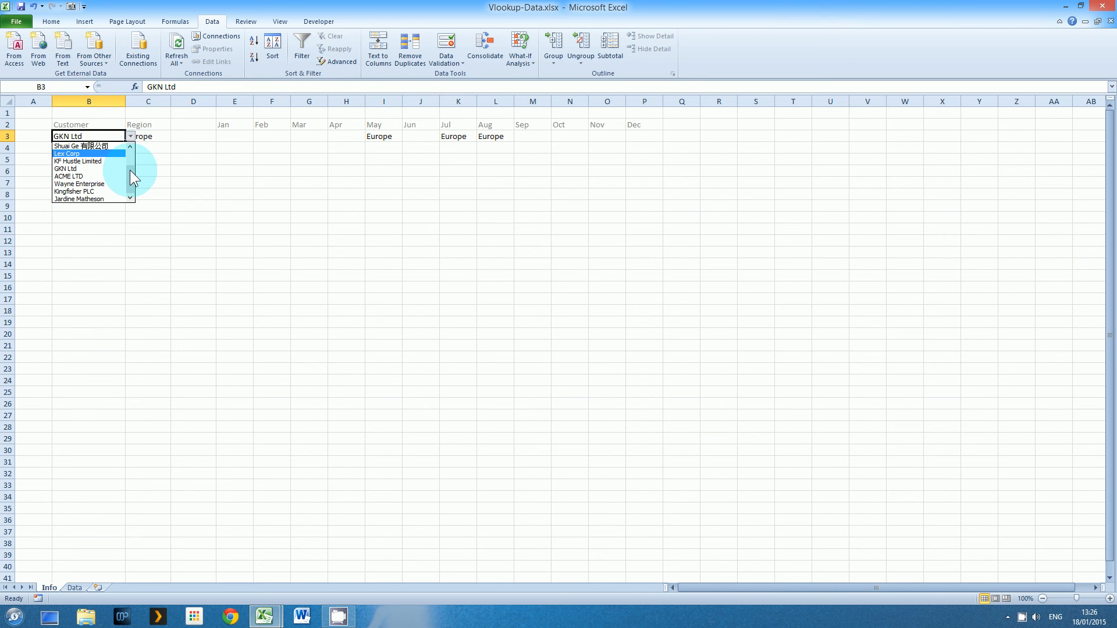
{"action": "left_click_drag", "start_coordinate": [130, 170], "coordinate": [131, 145]}
{"action": "left_click", "coordinate": [116, 154]}
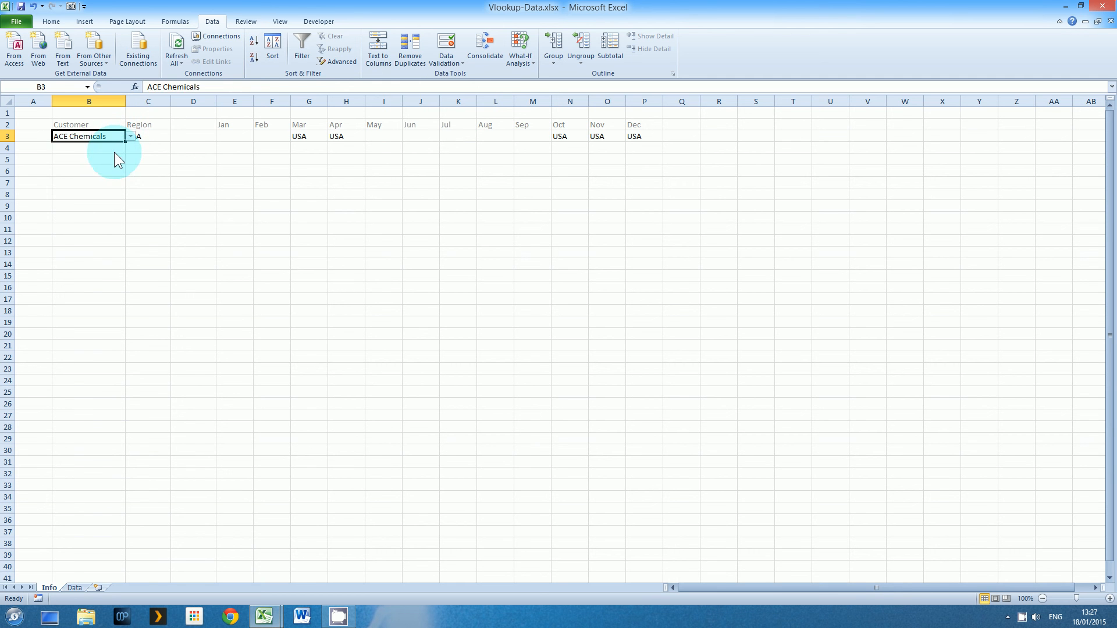
{"action": "left_click", "coordinate": [138, 136]}
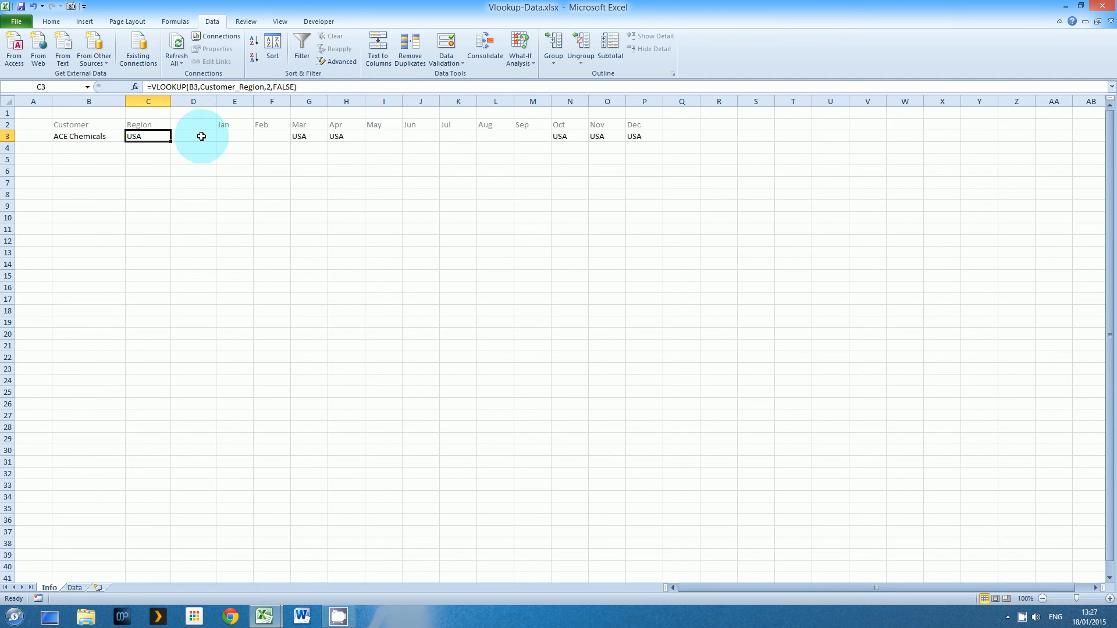
{"action": "left_click", "coordinate": [234, 136]}
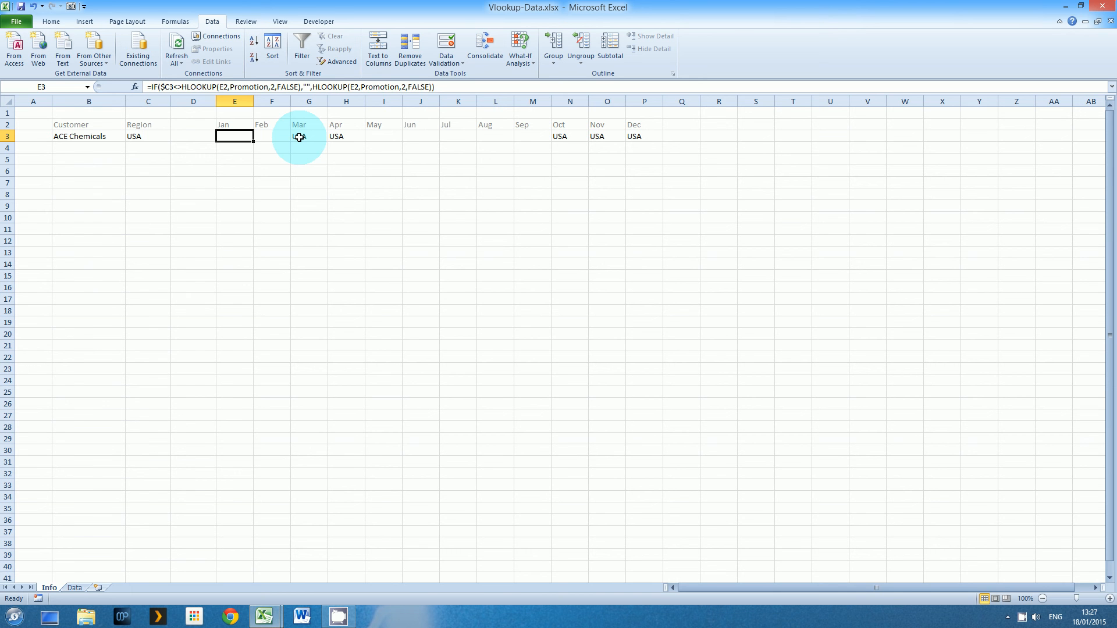
{"action": "left_click", "coordinate": [302, 137]}
{"action": "left_click", "coordinate": [337, 136]}
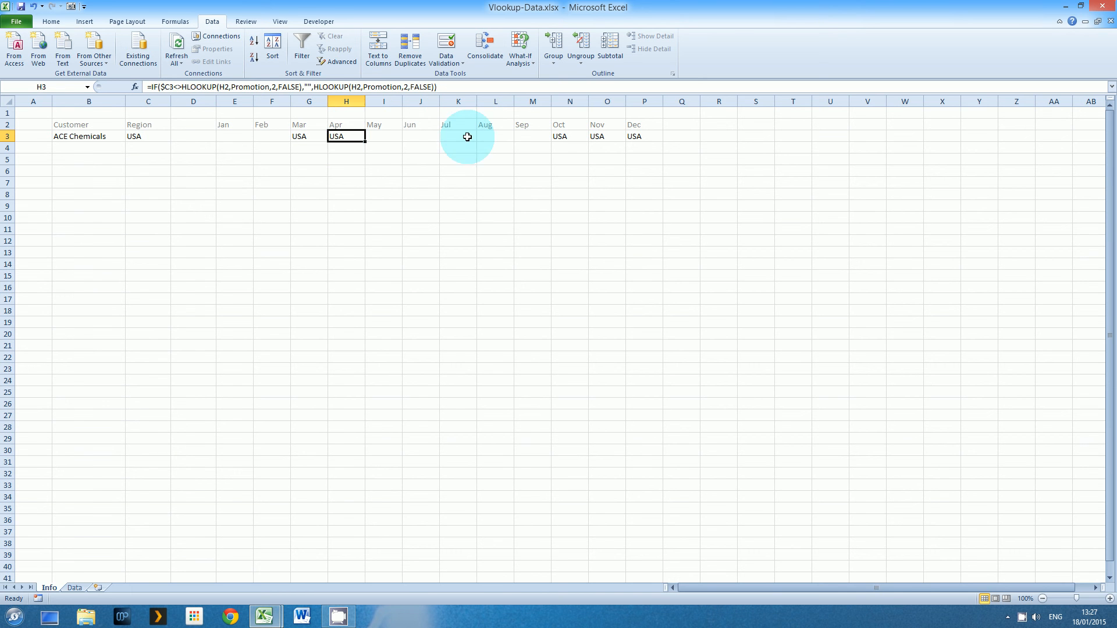
{"action": "left_click", "coordinate": [559, 137]}
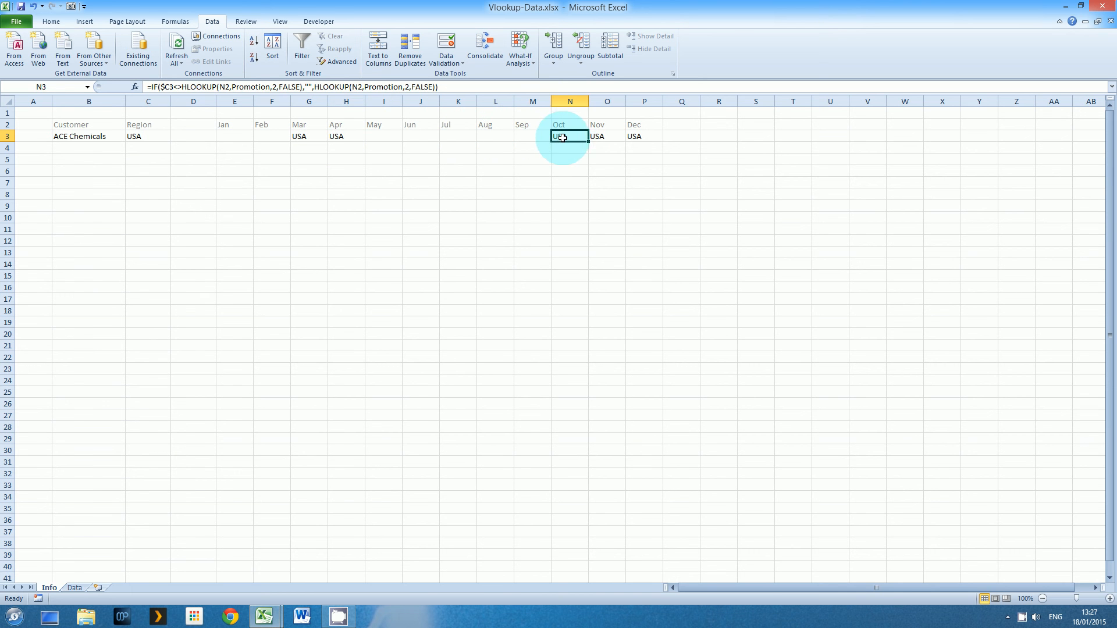
{"action": "left_click", "coordinate": [608, 137]}
{"action": "left_click_drag", "start_coordinate": [631, 136], "coordinate": [562, 136]}
{"action": "left_click_drag", "start_coordinate": [304, 135], "coordinate": [338, 136]}
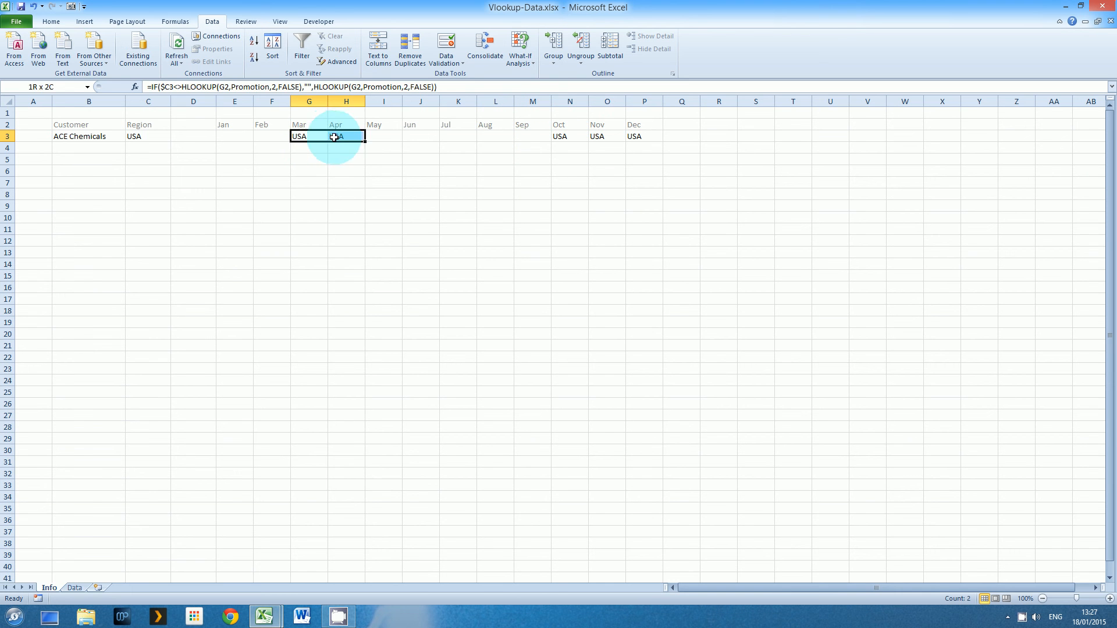
Switch the customer in B3 to Shuai Ge 有限公司
{"action": "left_click", "coordinate": [103, 136]}
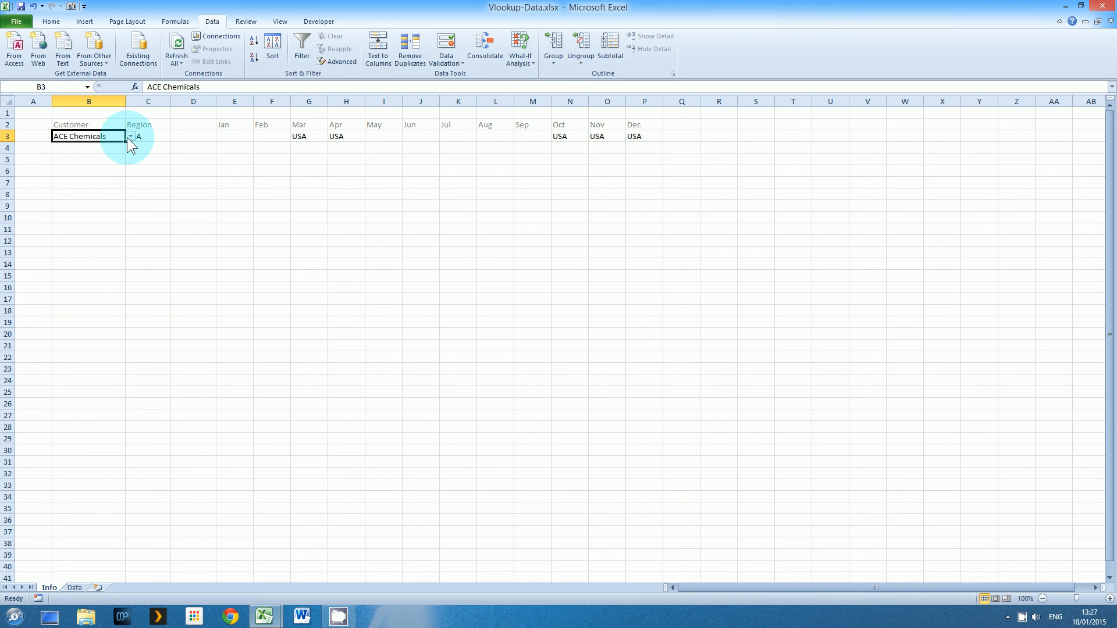
{"action": "left_click", "coordinate": [130, 137]}
{"action": "left_click", "coordinate": [114, 169]}
{"action": "left_click", "coordinate": [119, 171]}
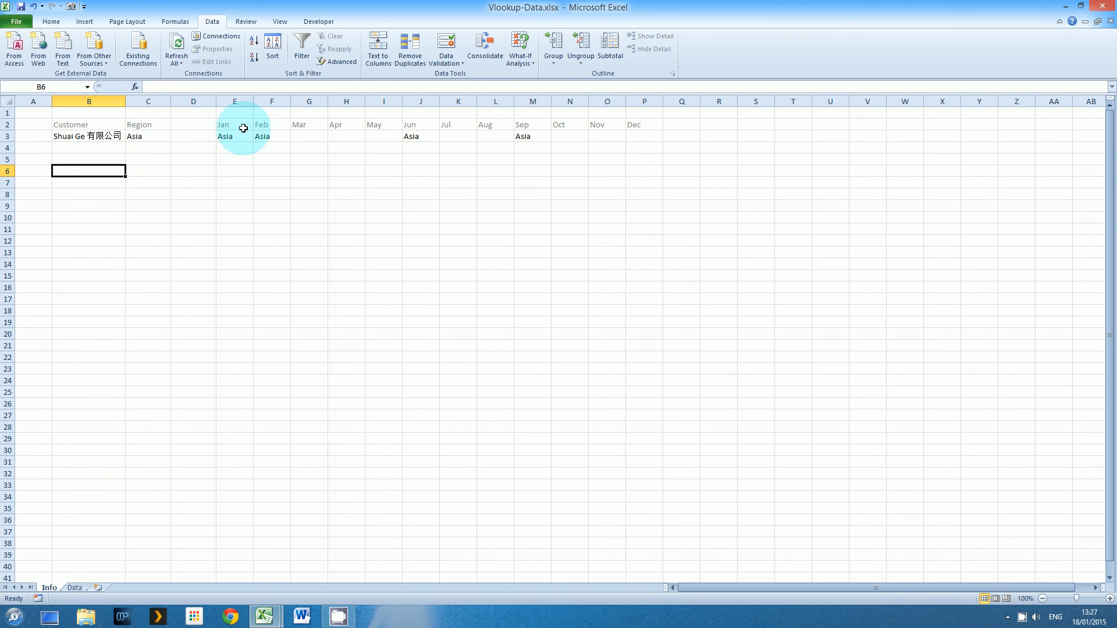
Select ACME LTD as the customer and confirm the region lookup in C3
{"action": "left_click", "coordinate": [119, 136]}
{"action": "left_click", "coordinate": [130, 136]}
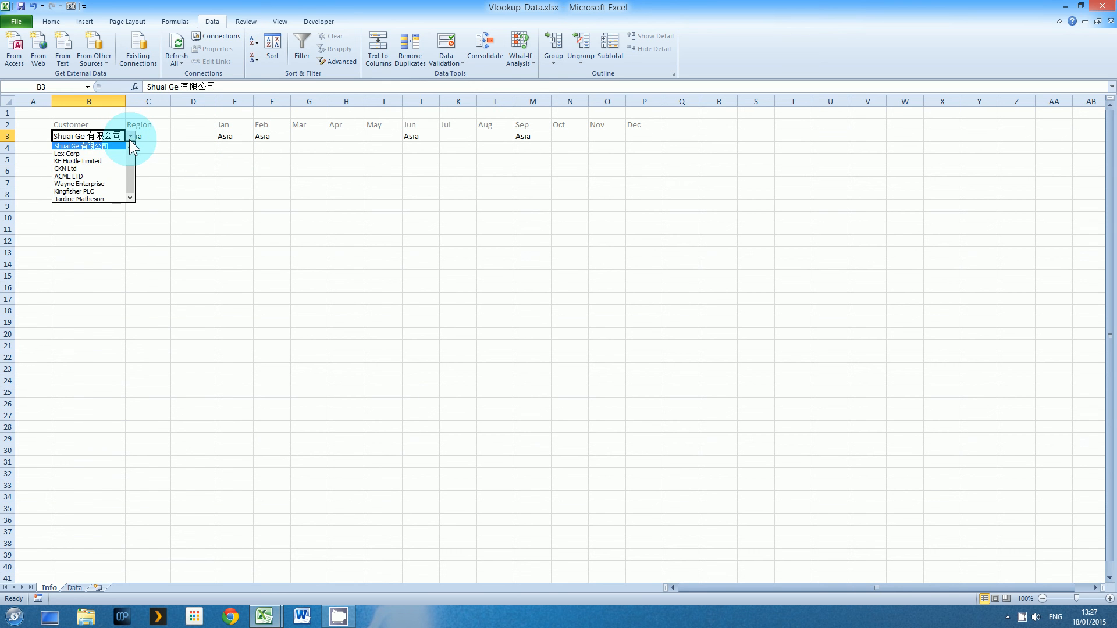
{"action": "left_click", "coordinate": [111, 175]}
{"action": "left_click", "coordinate": [79, 151]}
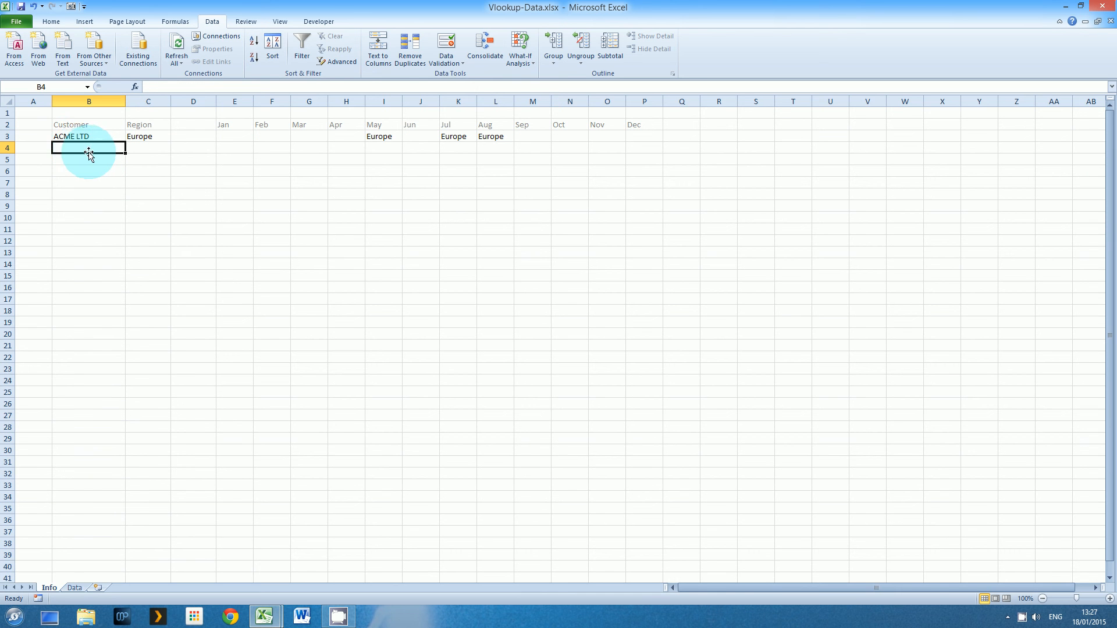
{"action": "left_click", "coordinate": [137, 137]}
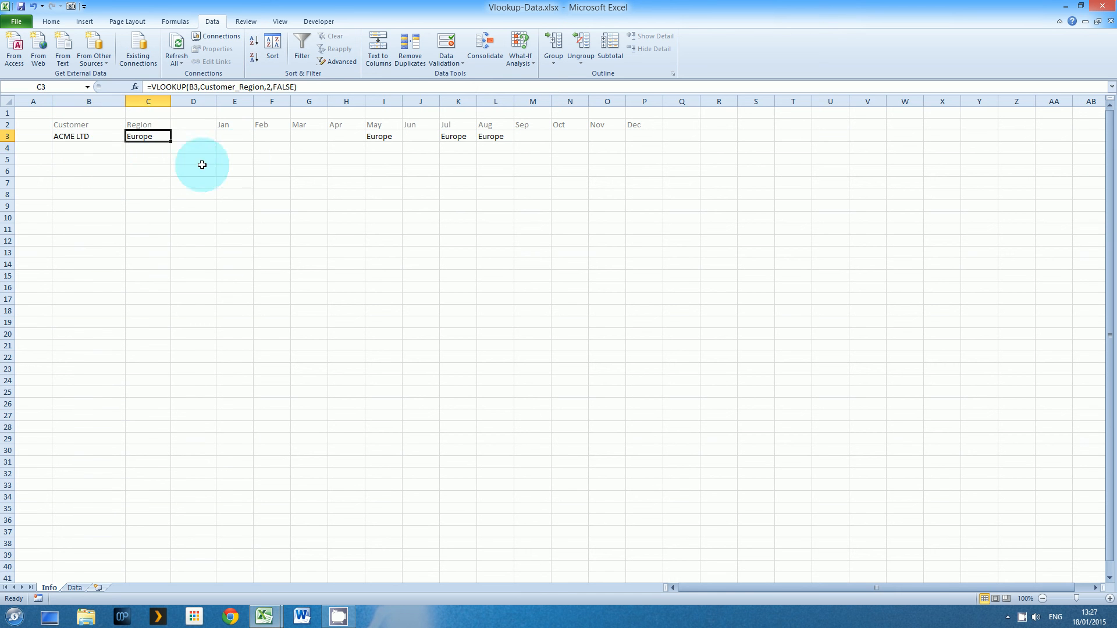
{"action": "left_click", "coordinate": [96, 136]}
{"action": "left_click", "coordinate": [130, 137]}
{"action": "left_click", "coordinate": [130, 137]}
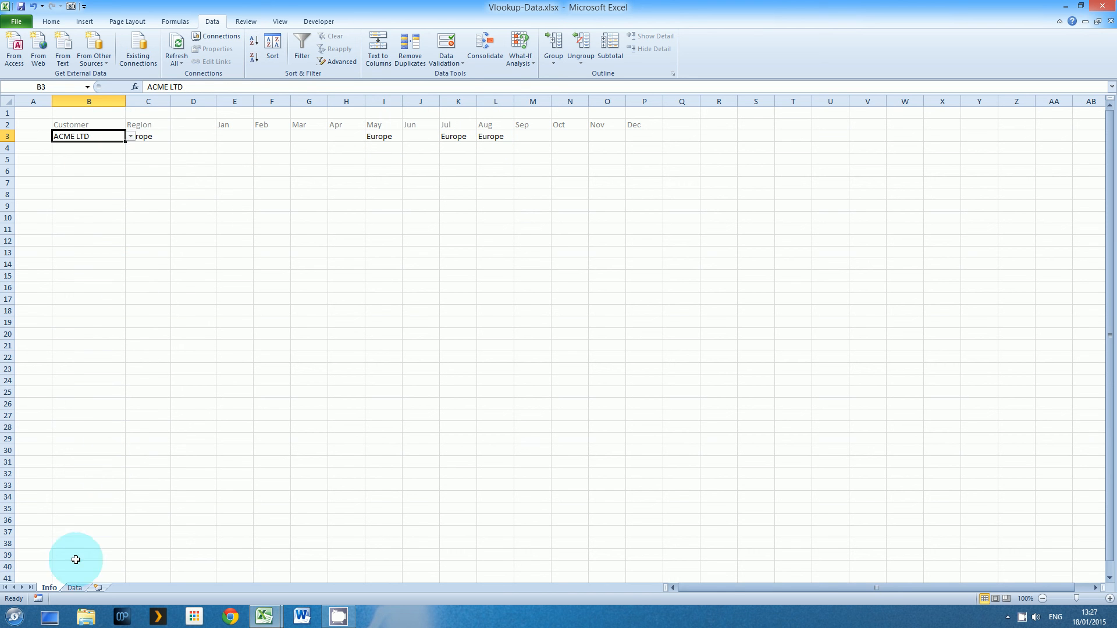
{"action": "left_click", "coordinate": [74, 588]}
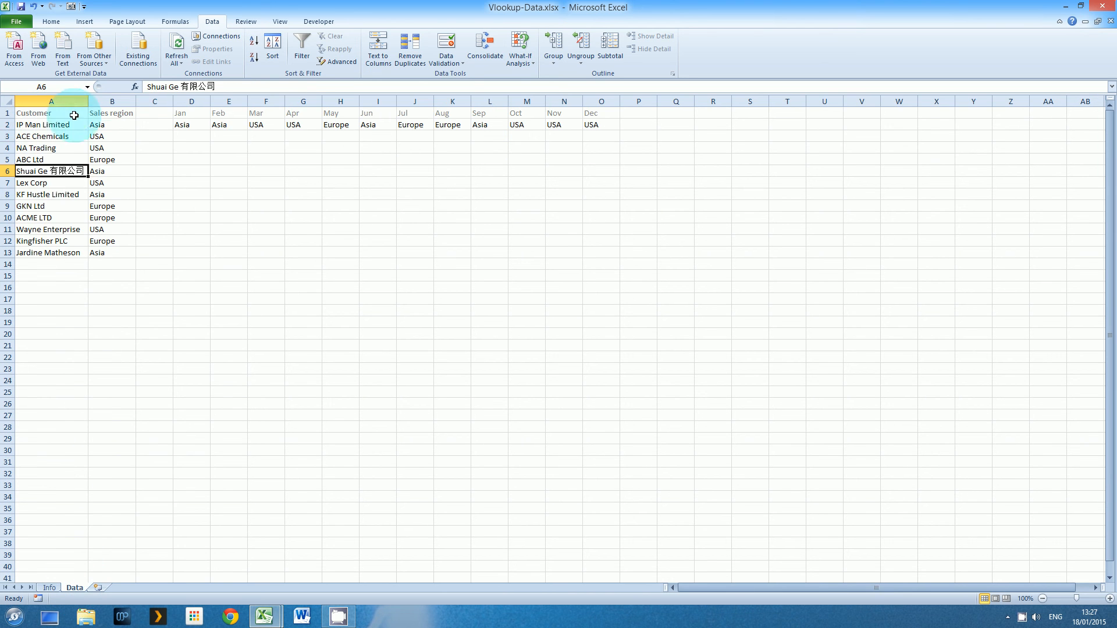
{"action": "left_click", "coordinate": [192, 113]}
{"action": "left_click_drag", "start_coordinate": [300, 116], "coordinate": [599, 121]}
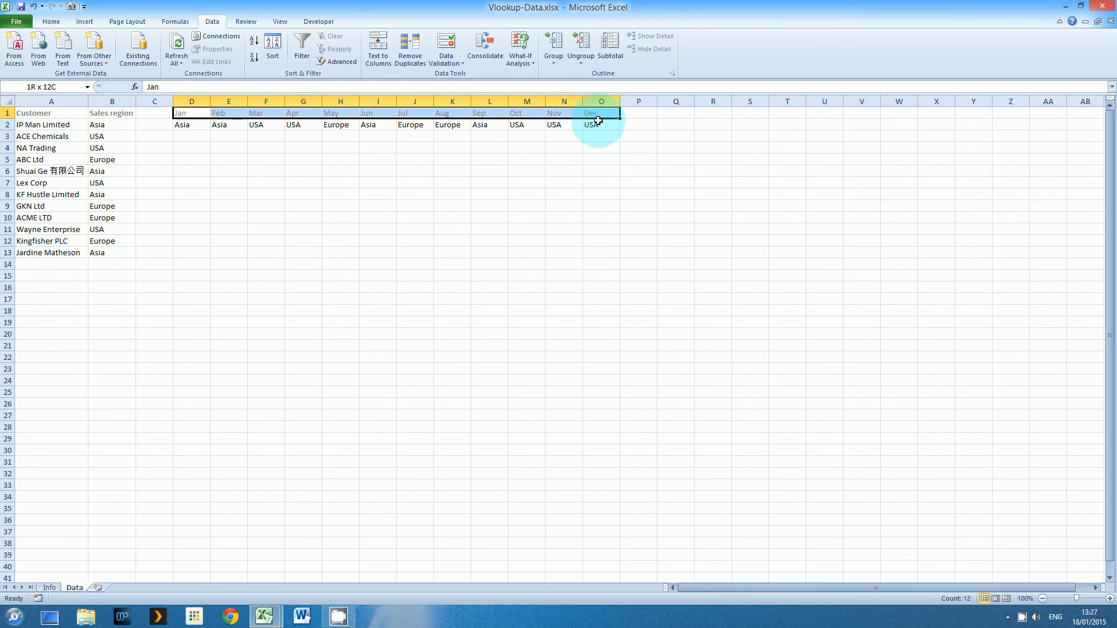
{"action": "left_click_drag", "start_coordinate": [55, 116], "coordinate": [114, 255]}
{"action": "left_click", "coordinate": [49, 588]}
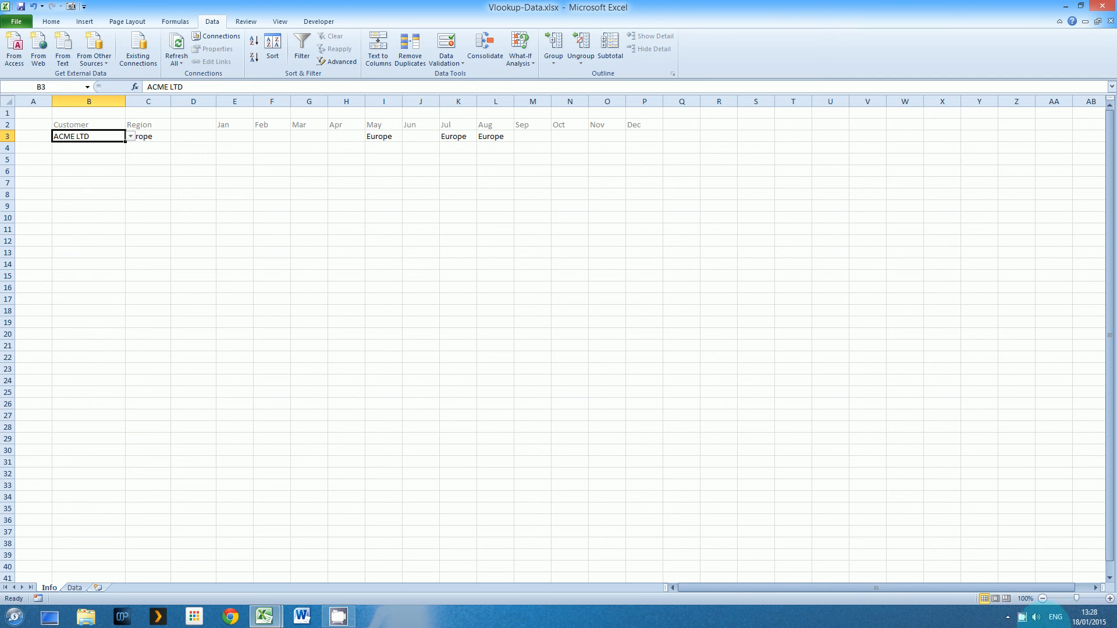
{"action": "right_click", "coordinate": [1022, 618]}
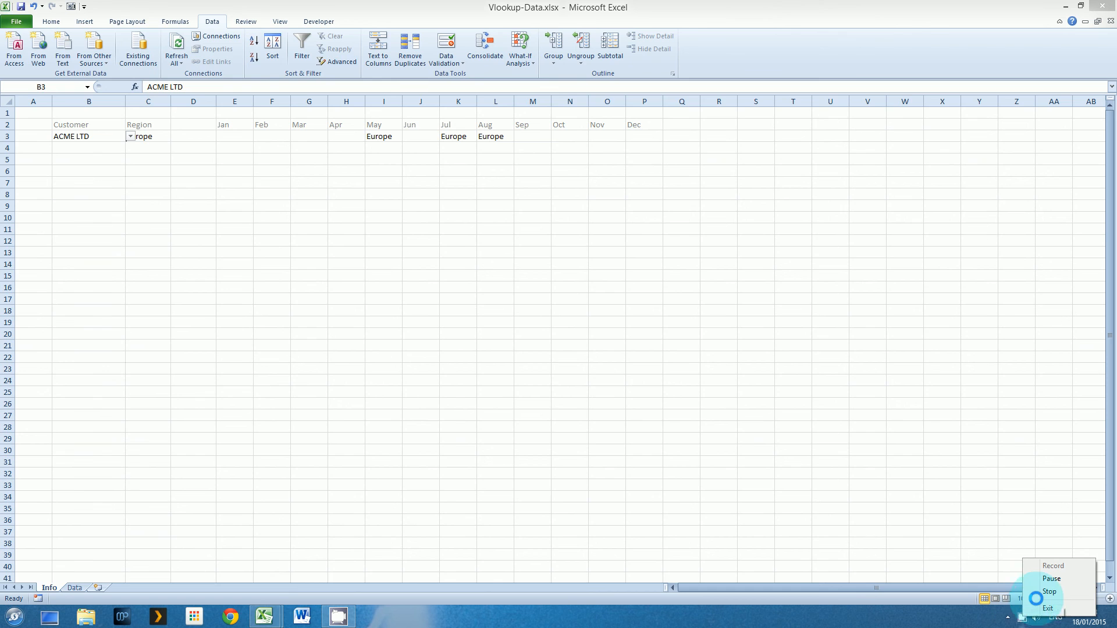